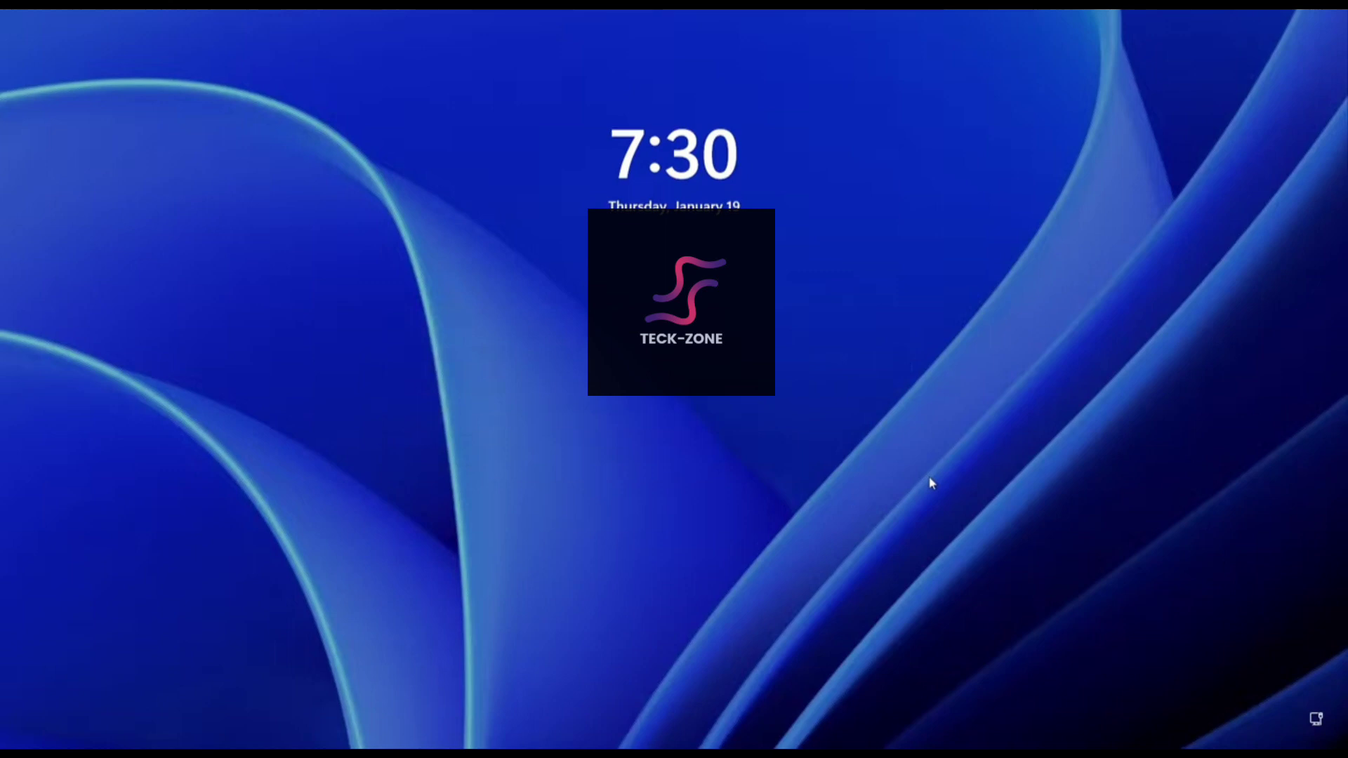
# - Turn on the on-screen keyboard from the accessibility options on the Windows sign-in screen
pyautogui.click(743, 372)
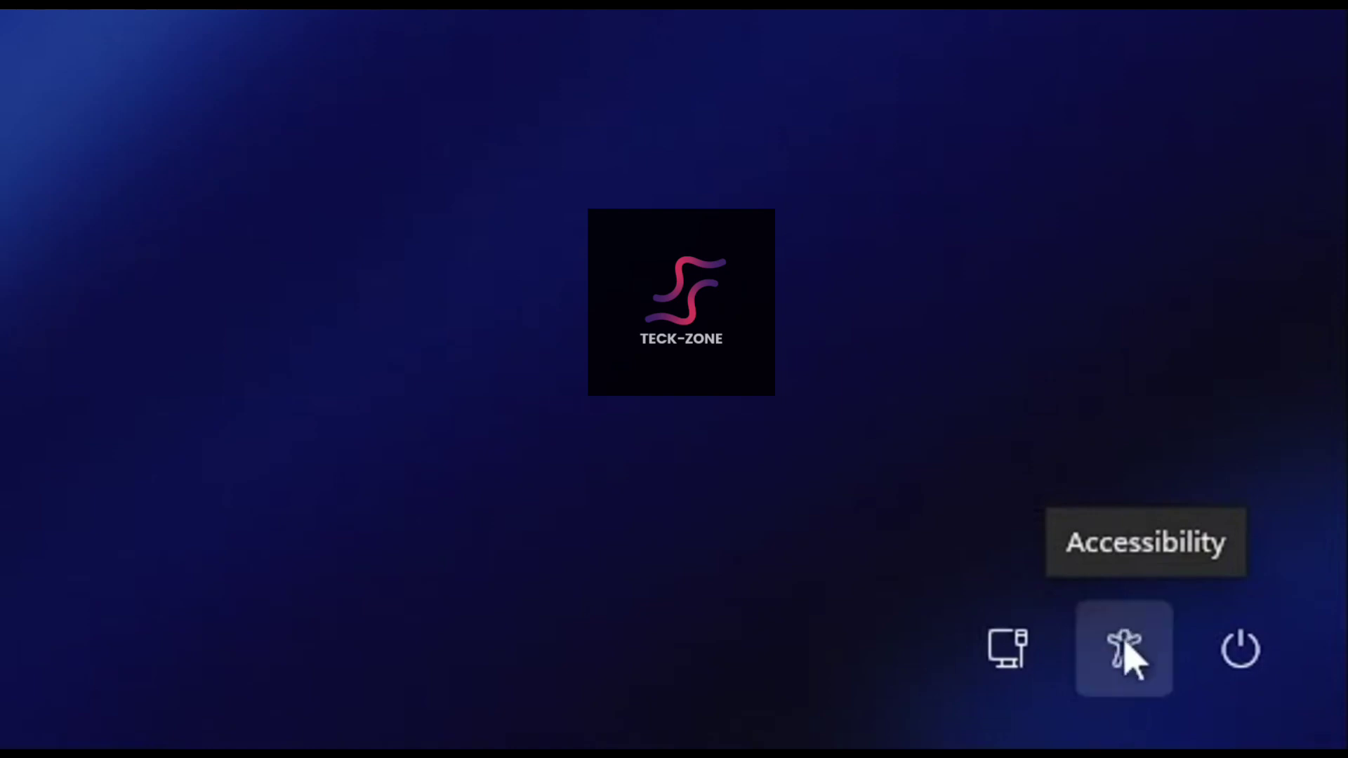
pyautogui.click(1125, 654)
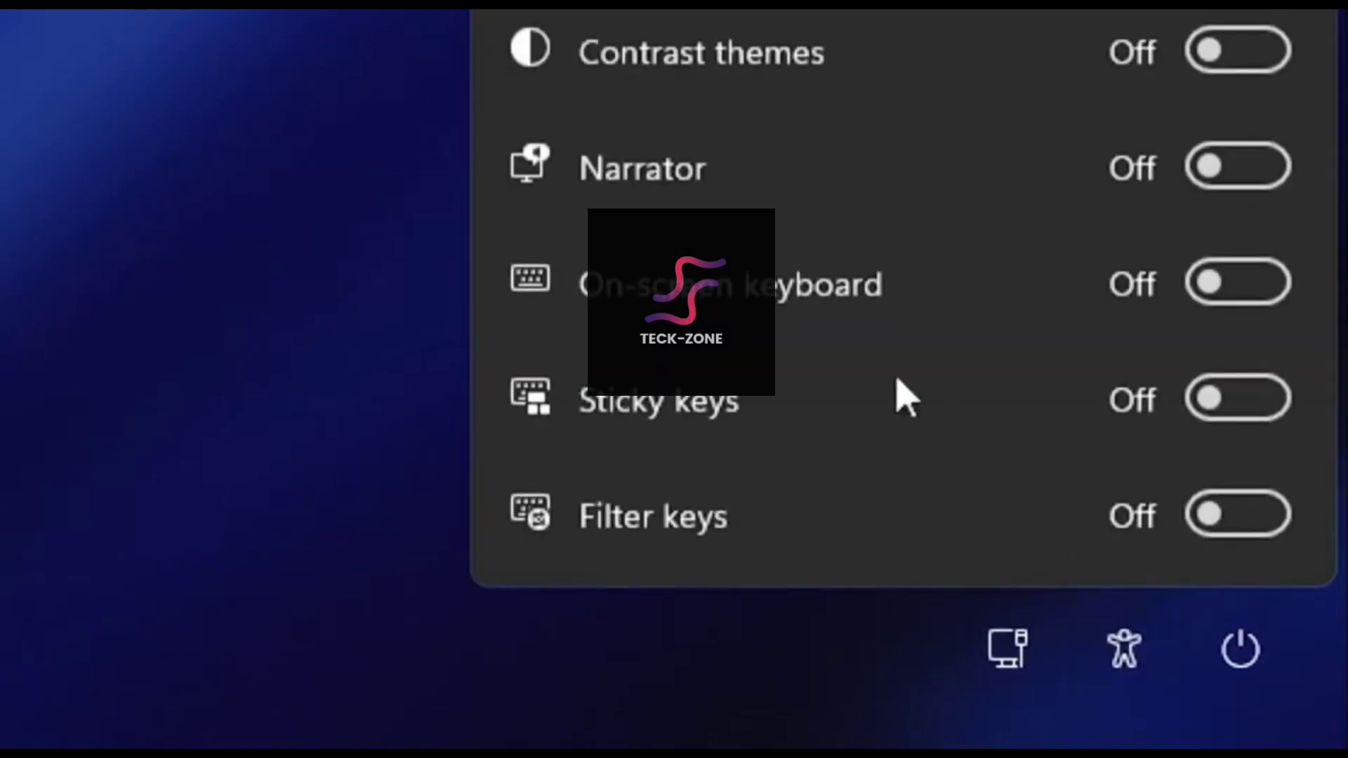
pyautogui.click(1208, 298)
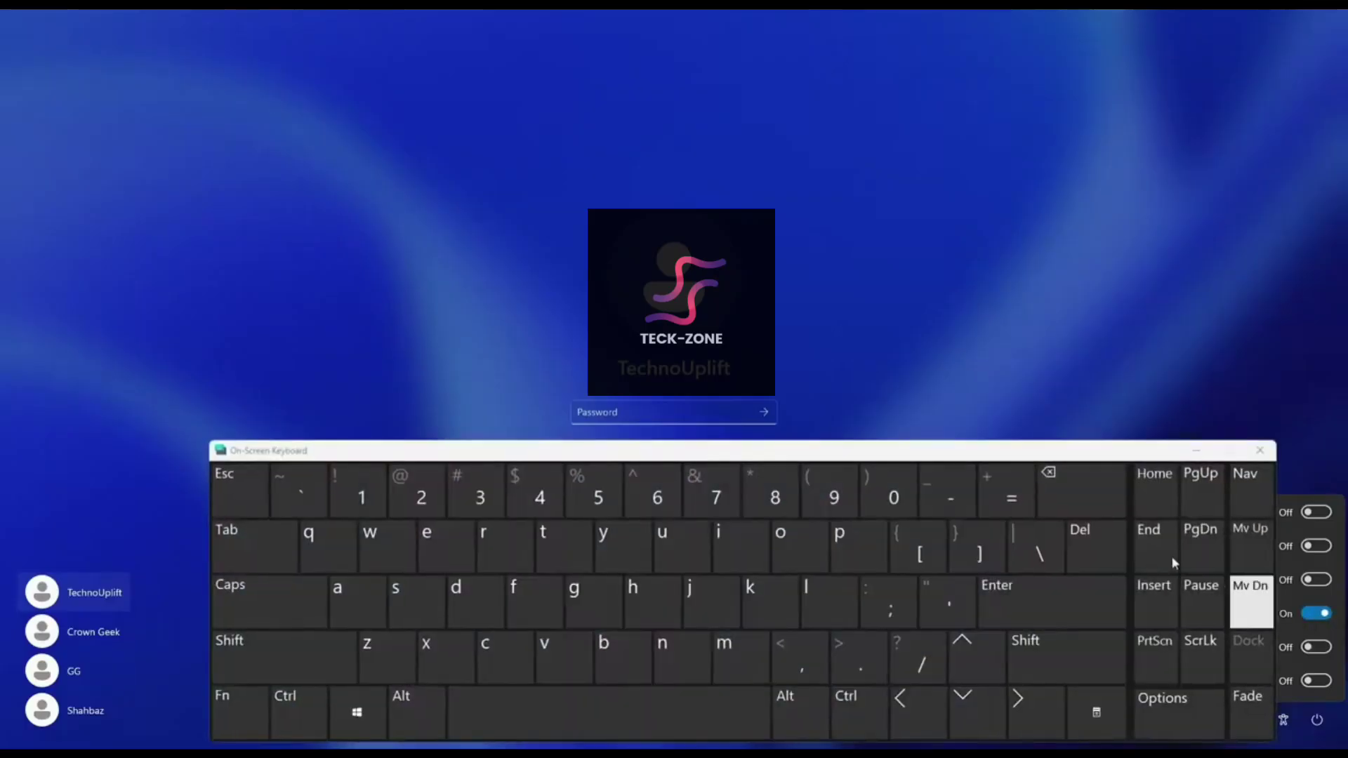
# - Enter the account password with the on-screen keyboard and sign in to Windows
pyautogui.click(687, 416)
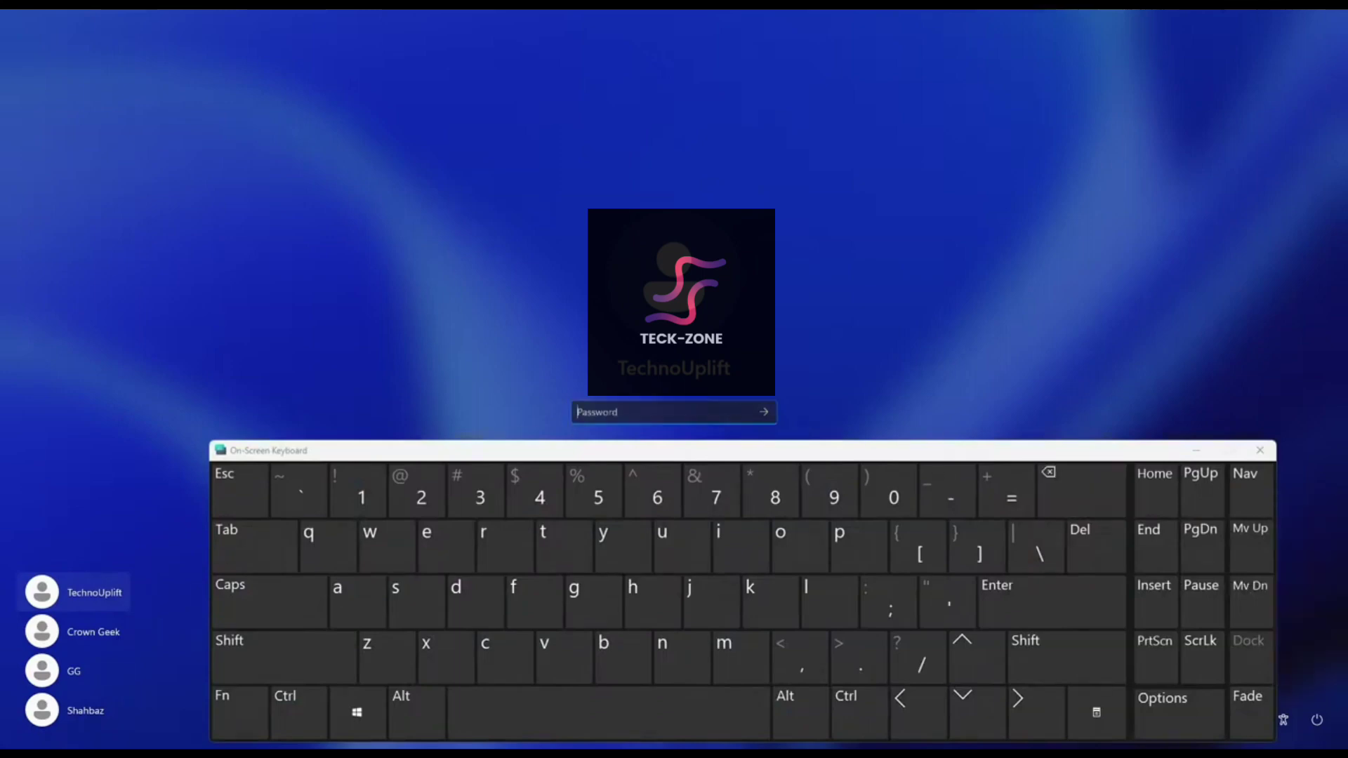
pyautogui.click(416, 602)
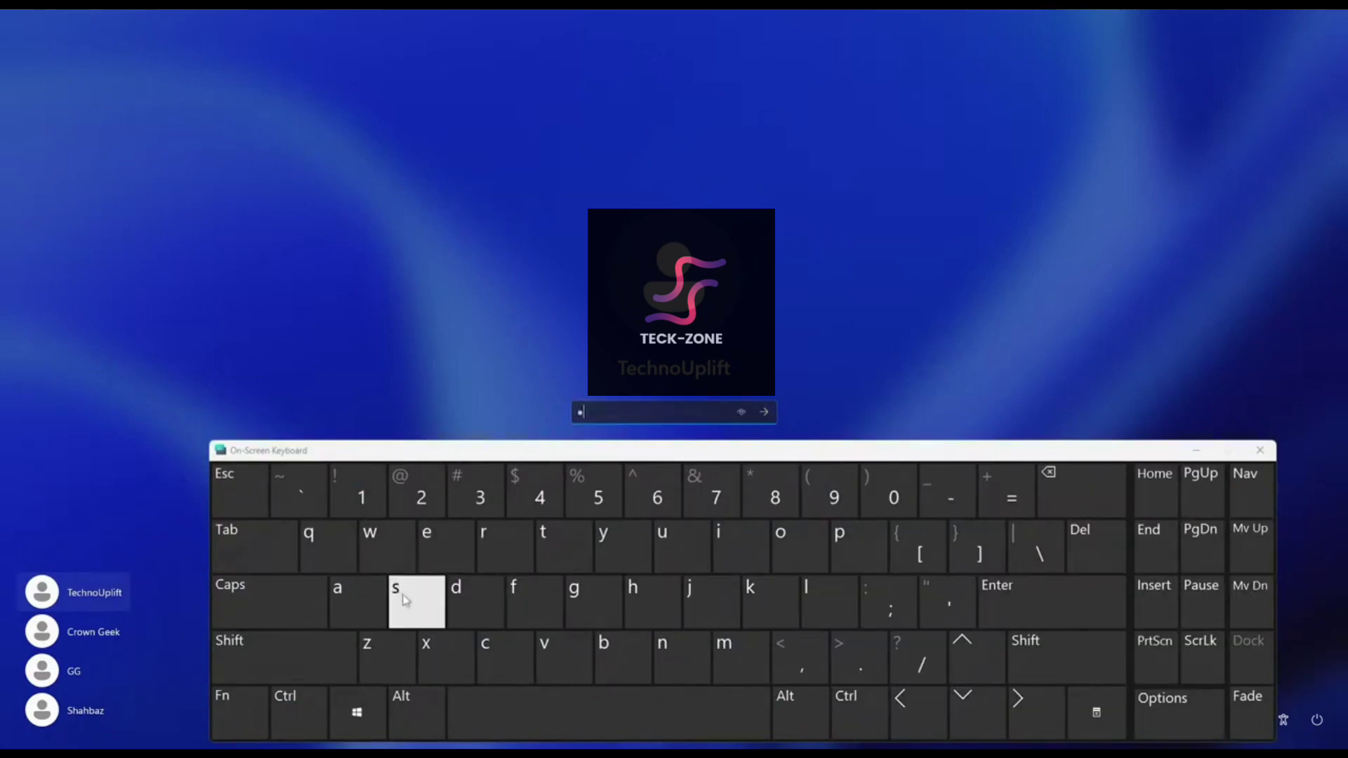
pyautogui.click(652, 602)
pyautogui.click(365, 602)
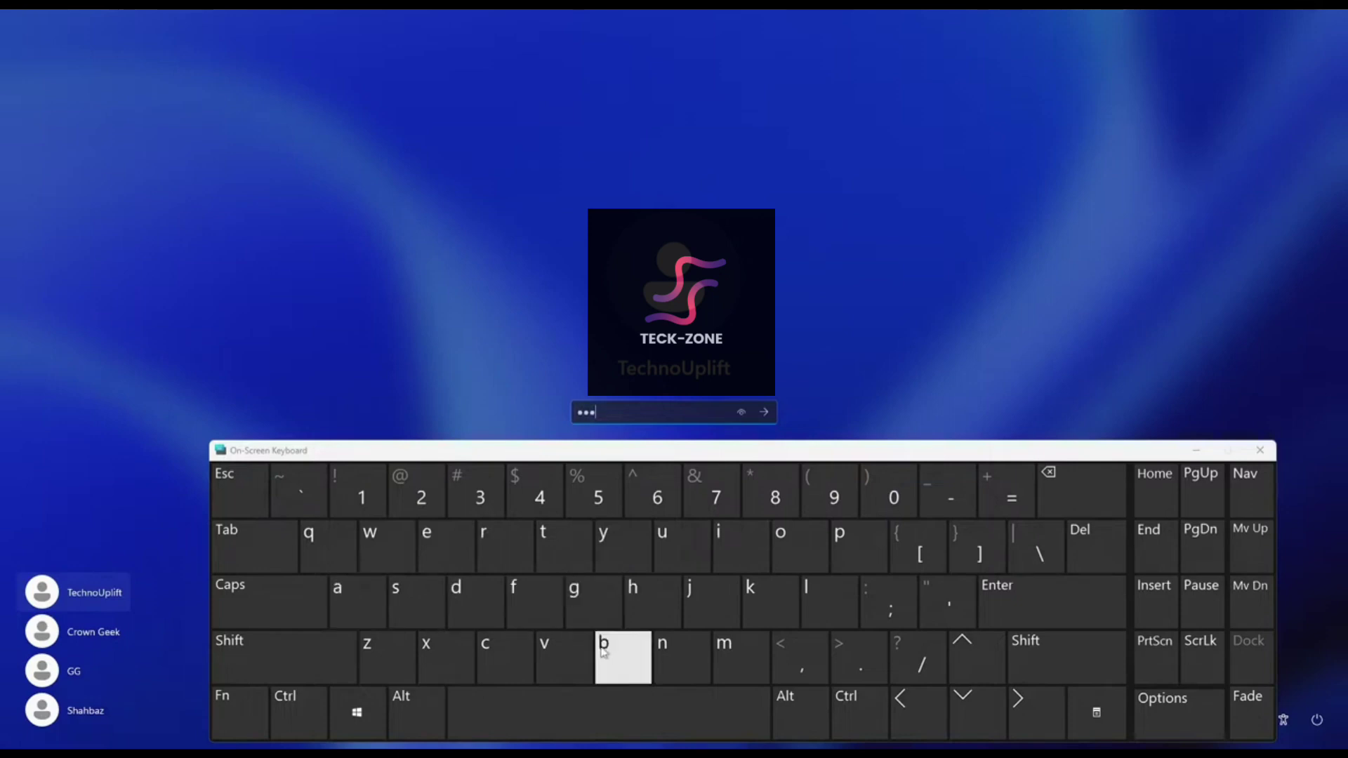
pyautogui.click(602, 650)
pyautogui.click(594, 602)
pyautogui.click(611, 546)
pyautogui.click(533, 602)
pyautogui.click(281, 657)
pyautogui.click(597, 495)
pyautogui.click(359, 496)
pyautogui.click(358, 495)
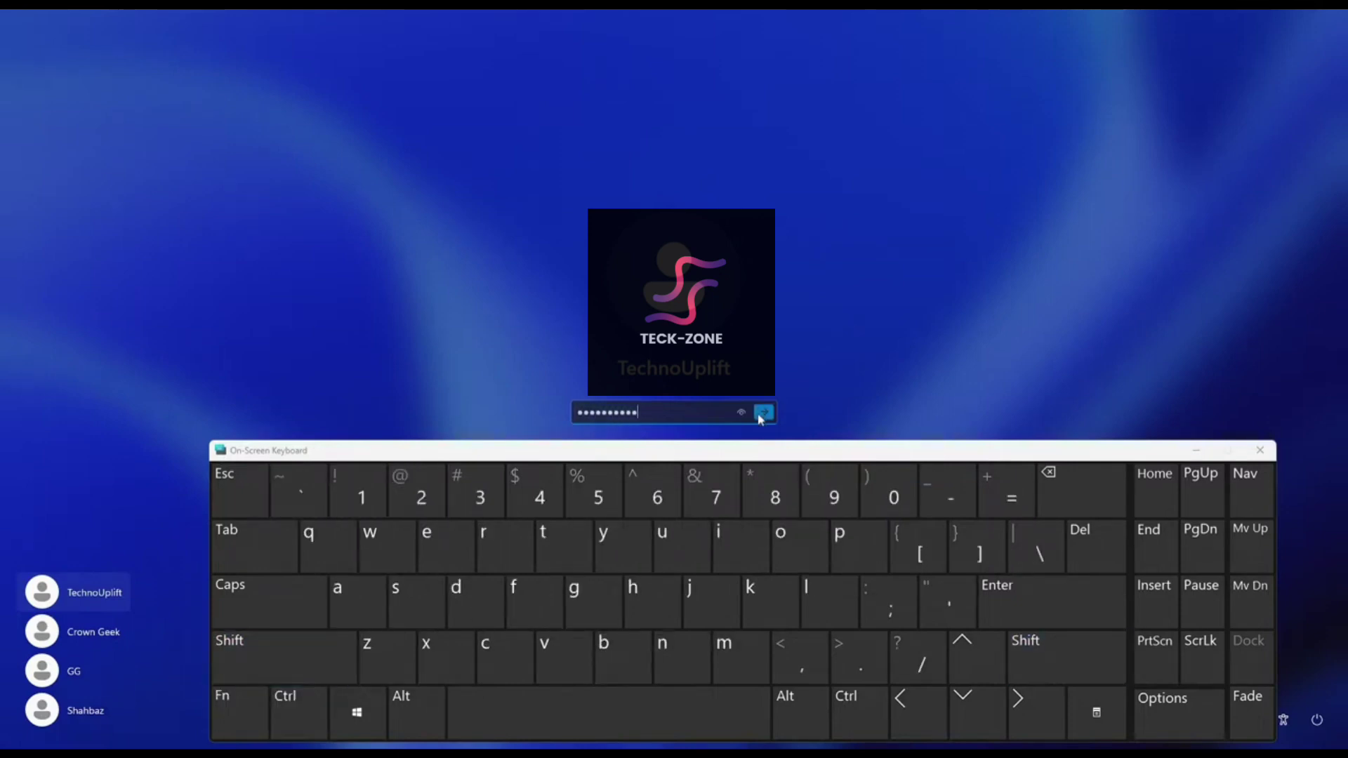
pyautogui.click(764, 414)
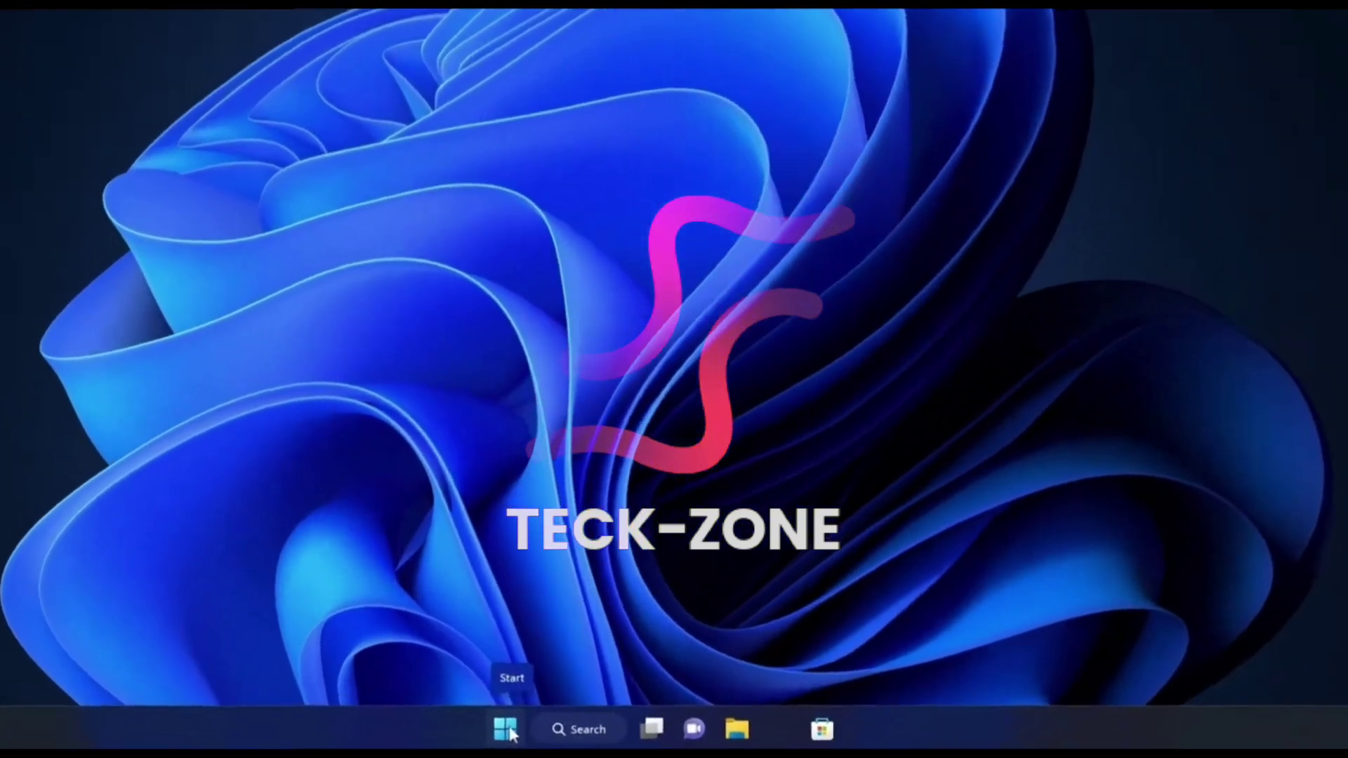
# - Open Device Manager and select Standard PS/2 Keyboard under the Keyboards category
pyautogui.rightClick(555, 734)
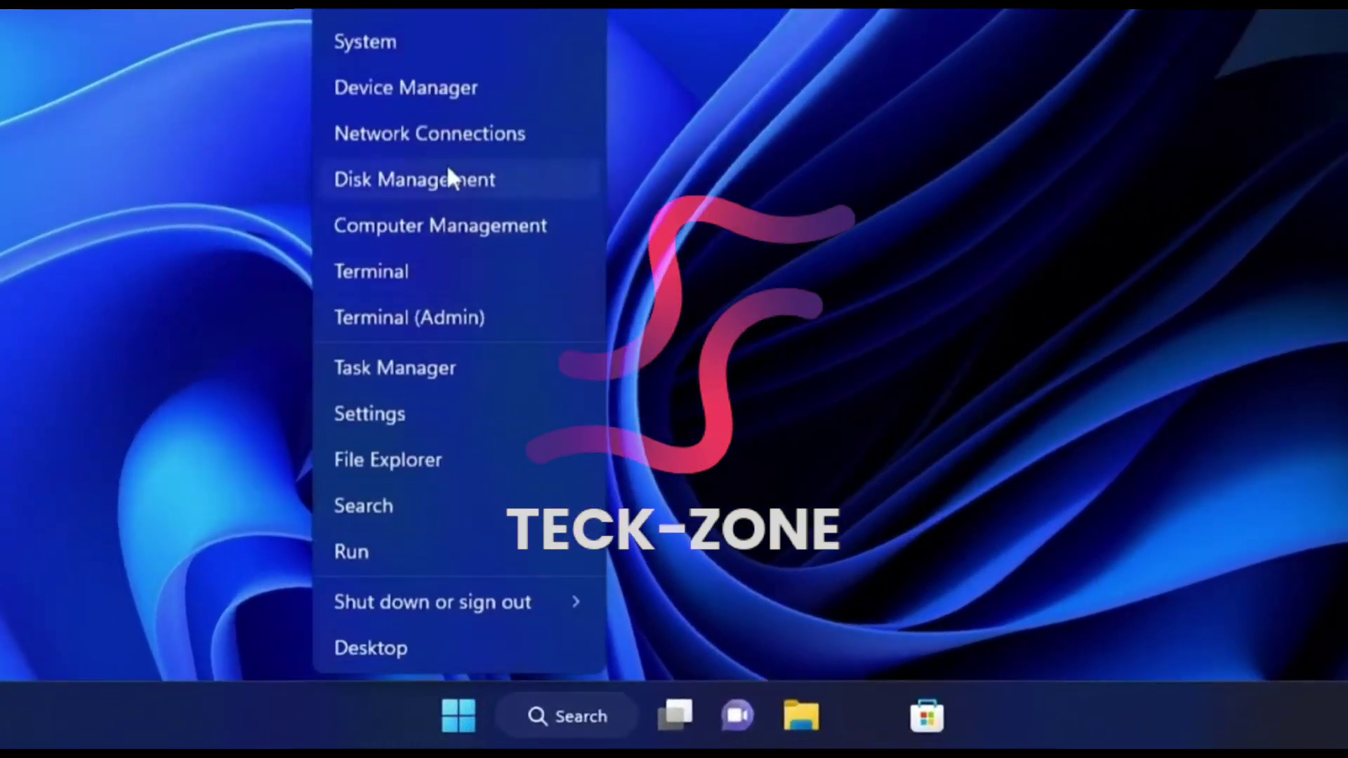
pyautogui.click(456, 87)
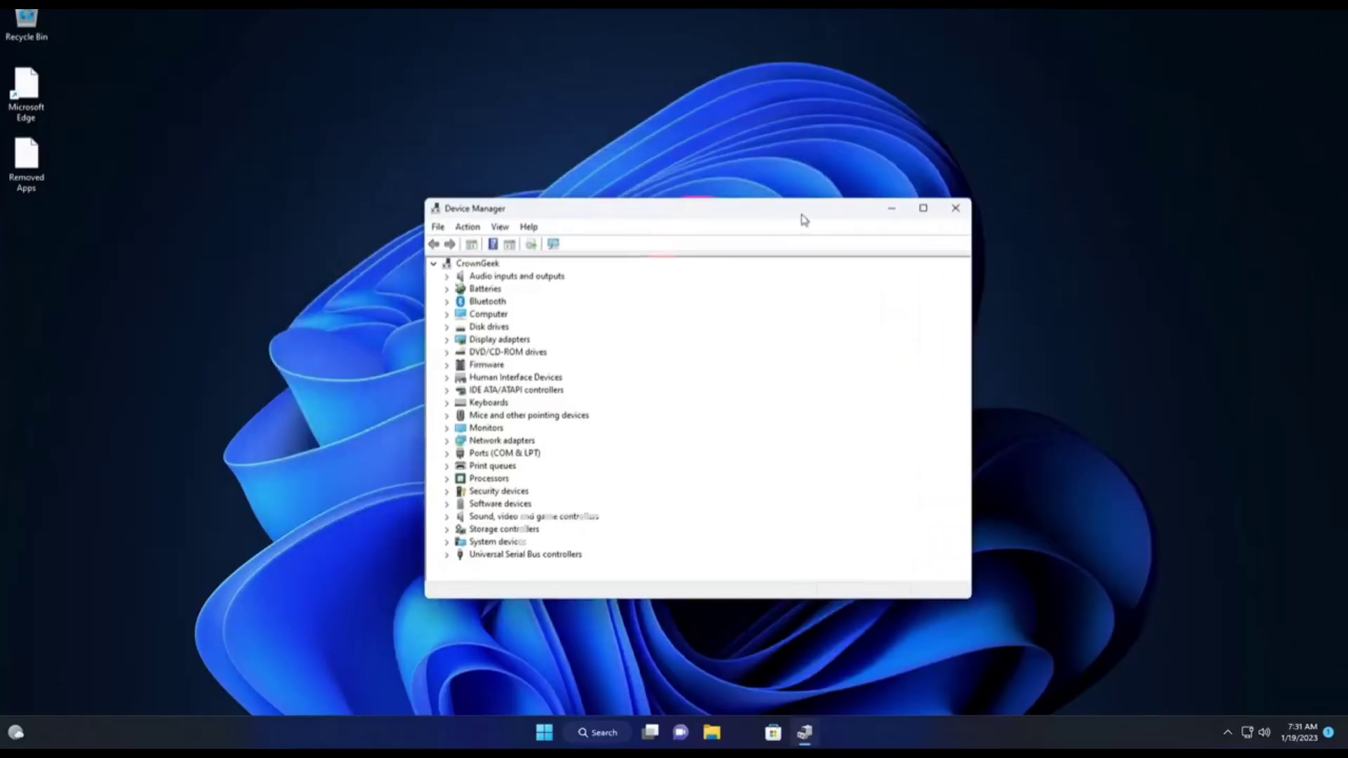
pyautogui.moveTo(800, 220); pyautogui.dragTo(874, 240)
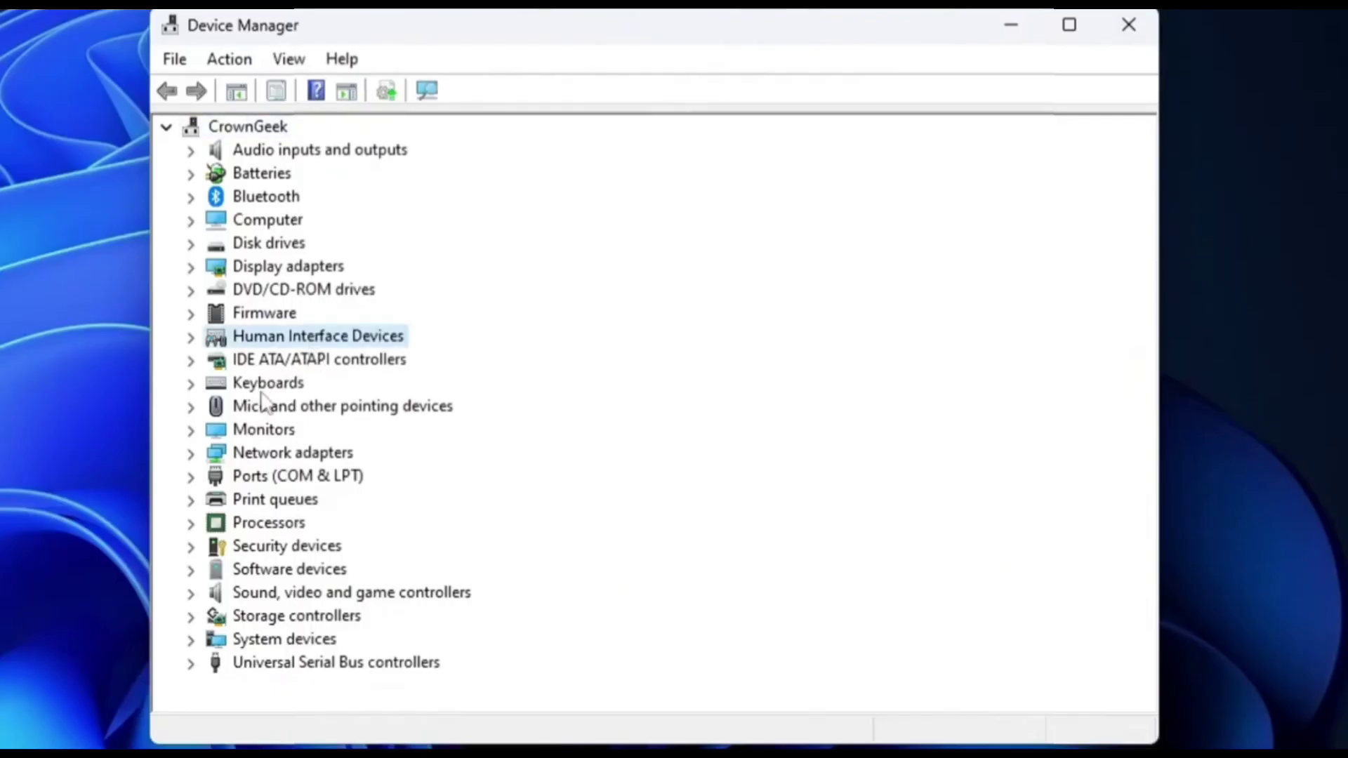
pyautogui.click(569, 425)
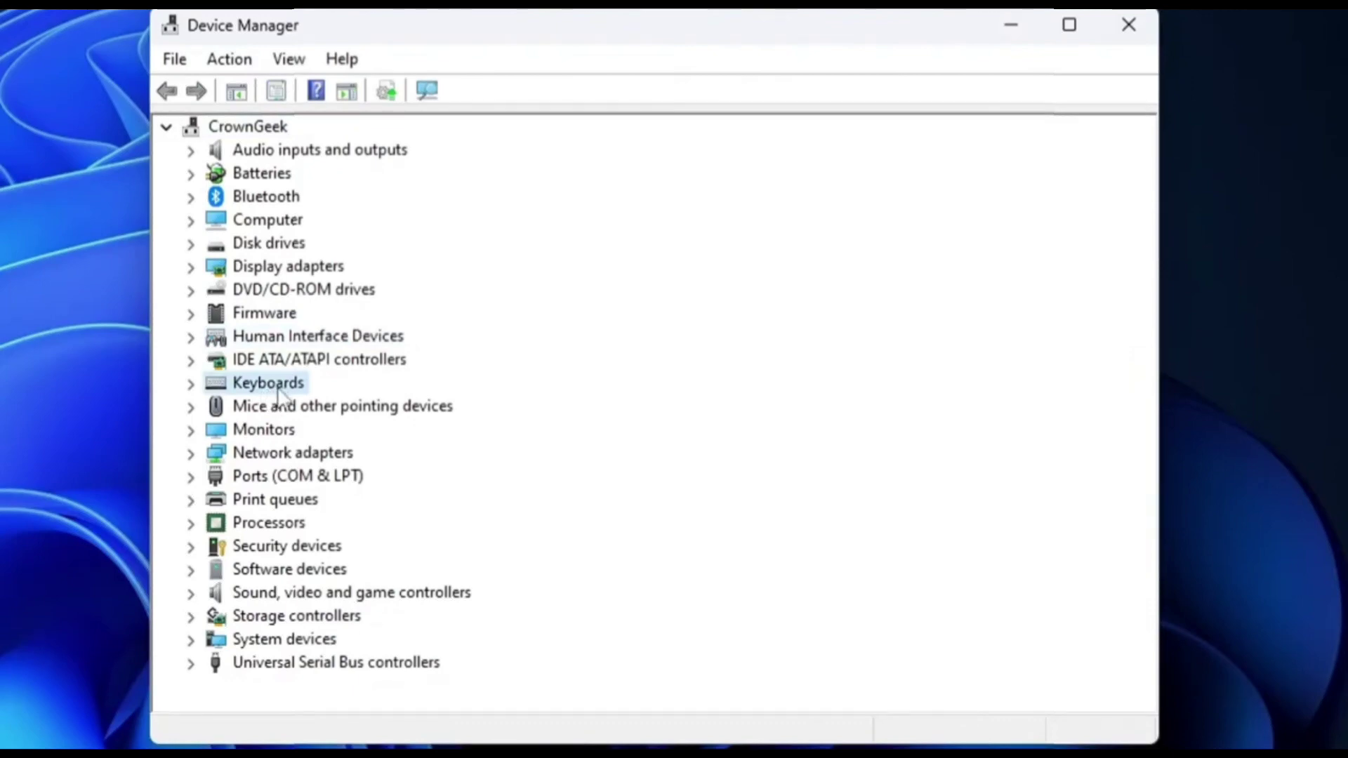
pyautogui.doubleClick(279, 393)
pyautogui.click(312, 412)
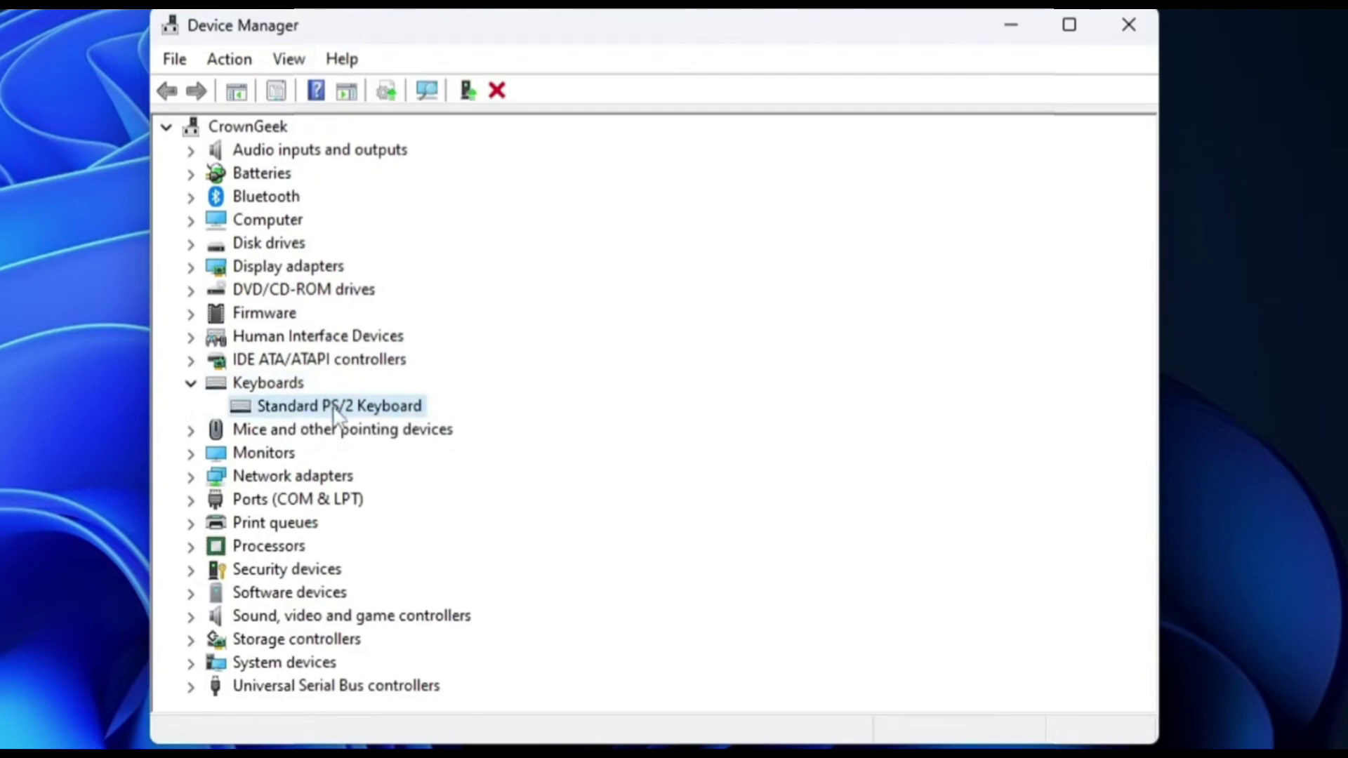
# - Search automatically for an updated driver for the Standard PS/2 Keyboard and close the update wizard
pyautogui.rightClick(334, 410)
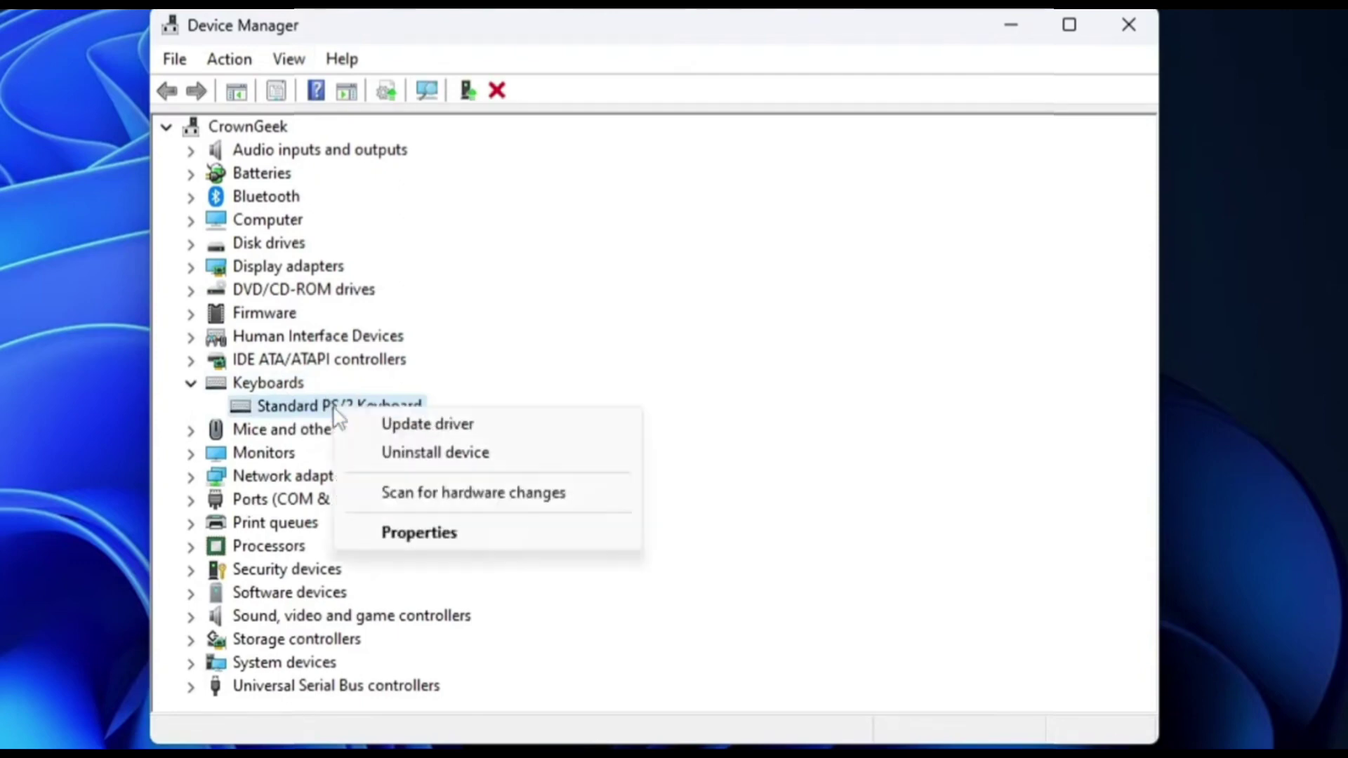
pyautogui.click(413, 422)
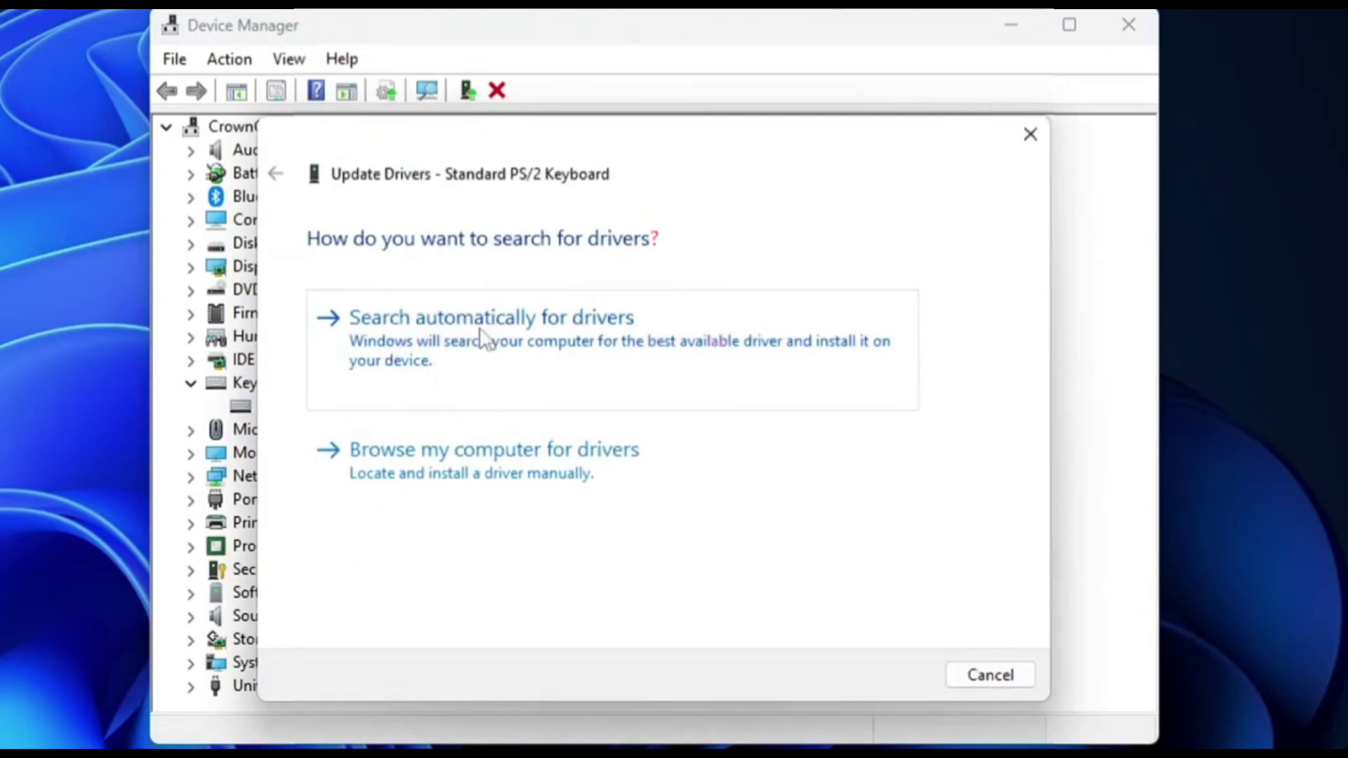
pyautogui.click(500, 363)
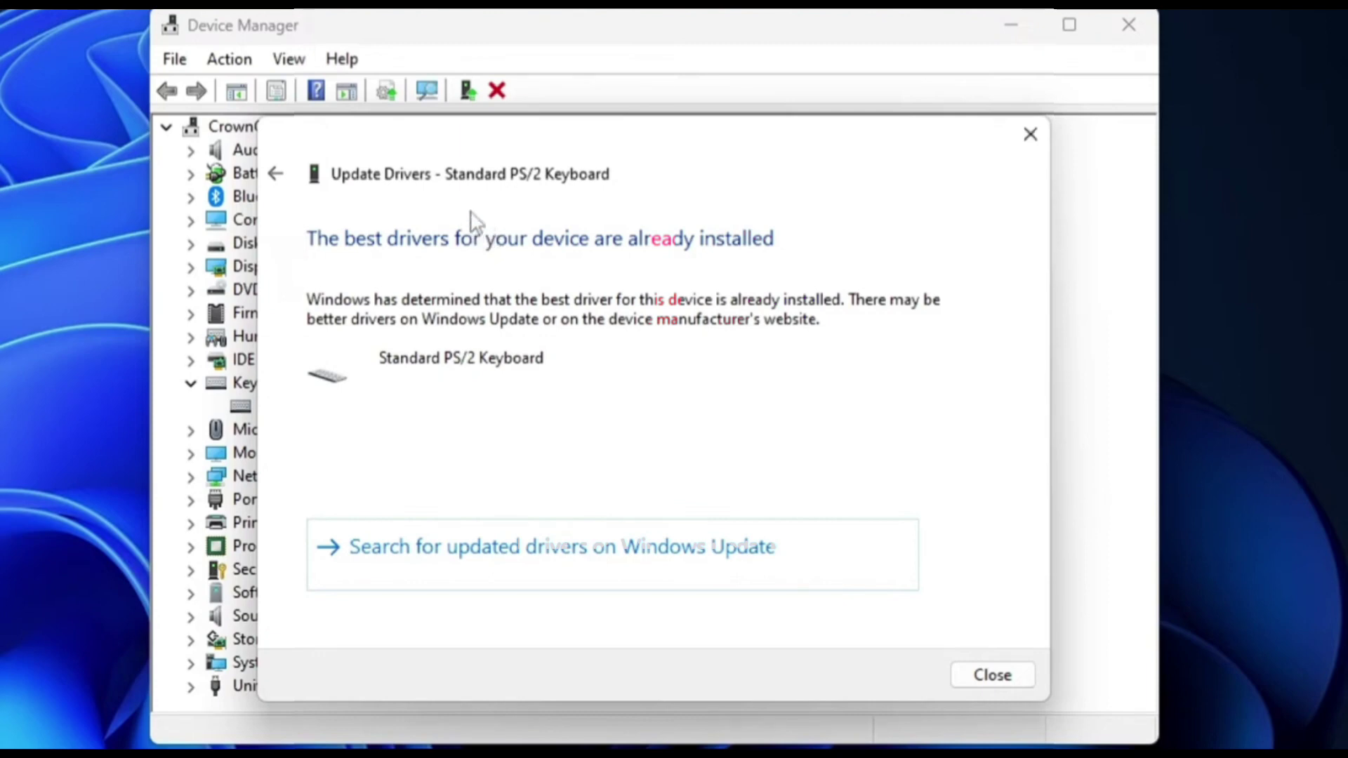
pyautogui.click(990, 676)
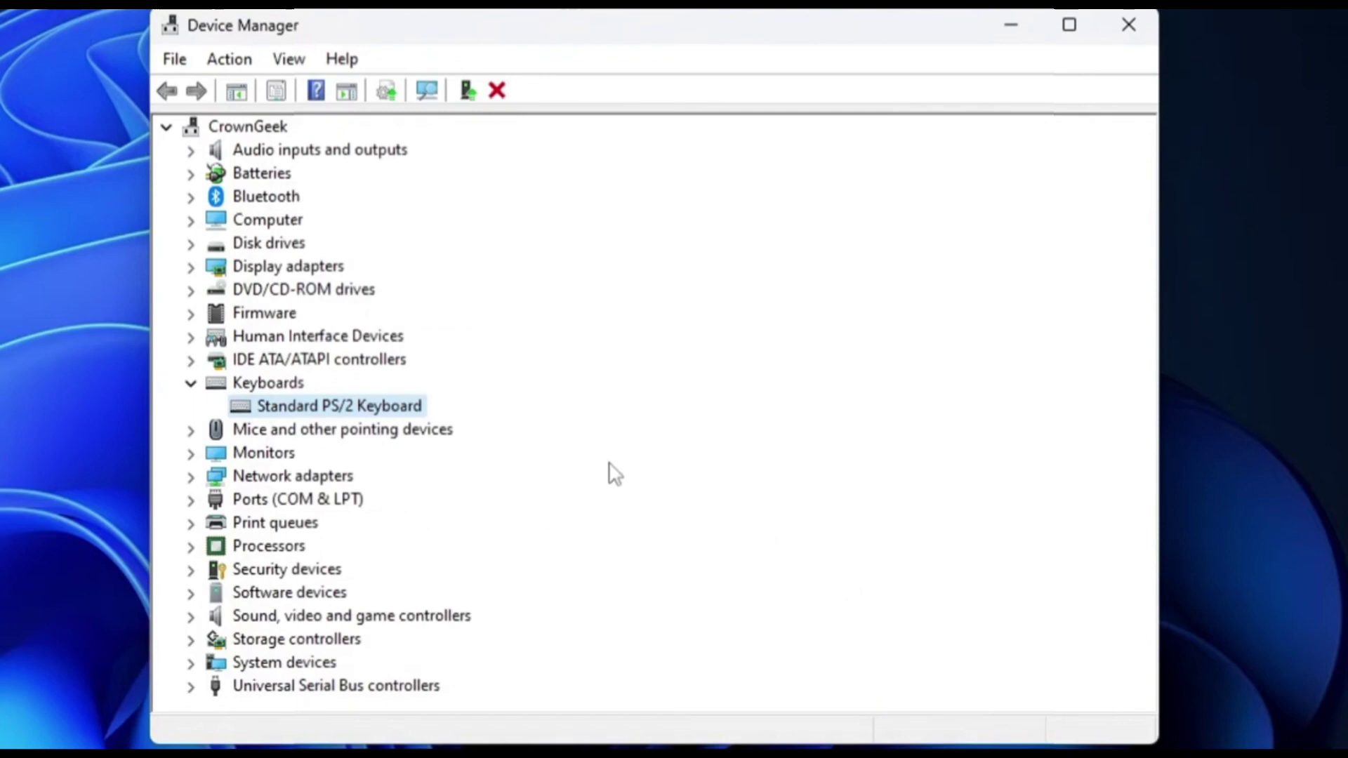
pyautogui.rightClick(361, 412)
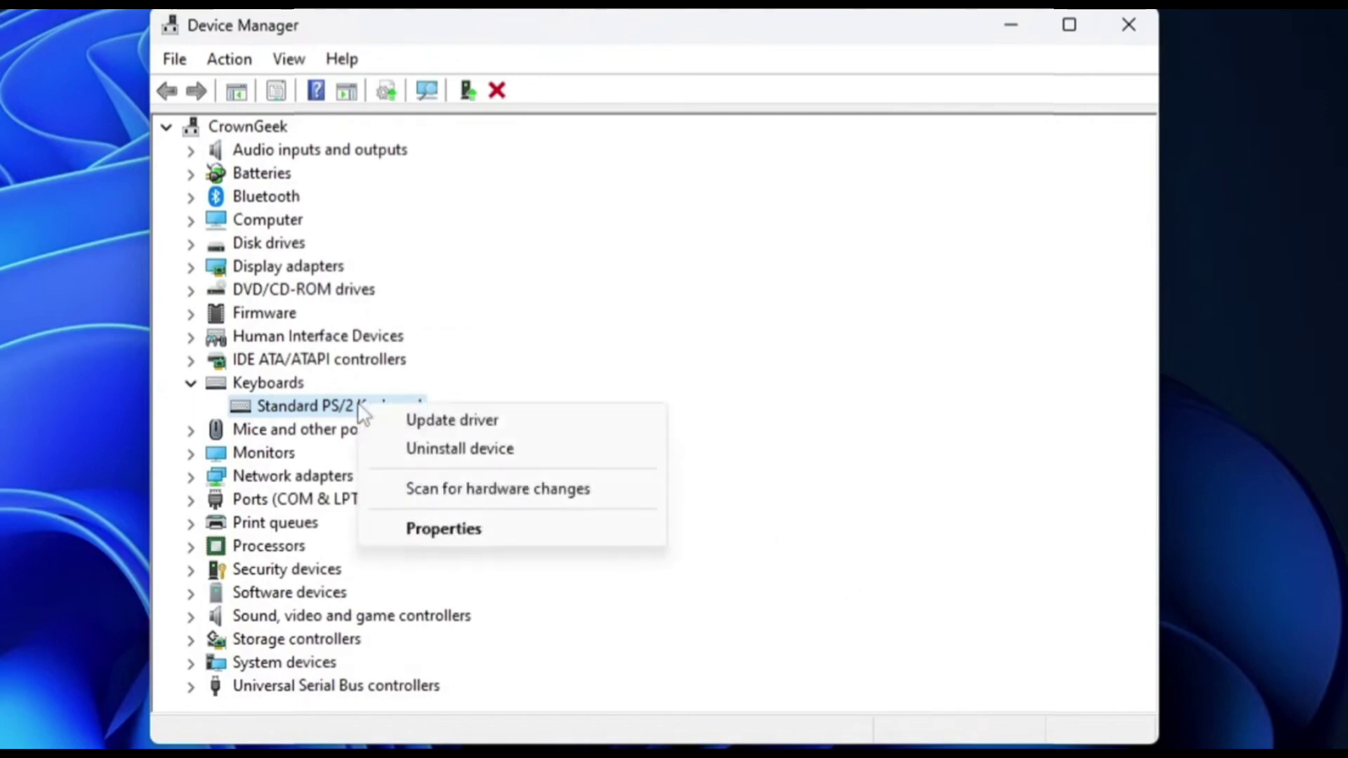
pyautogui.click(416, 457)
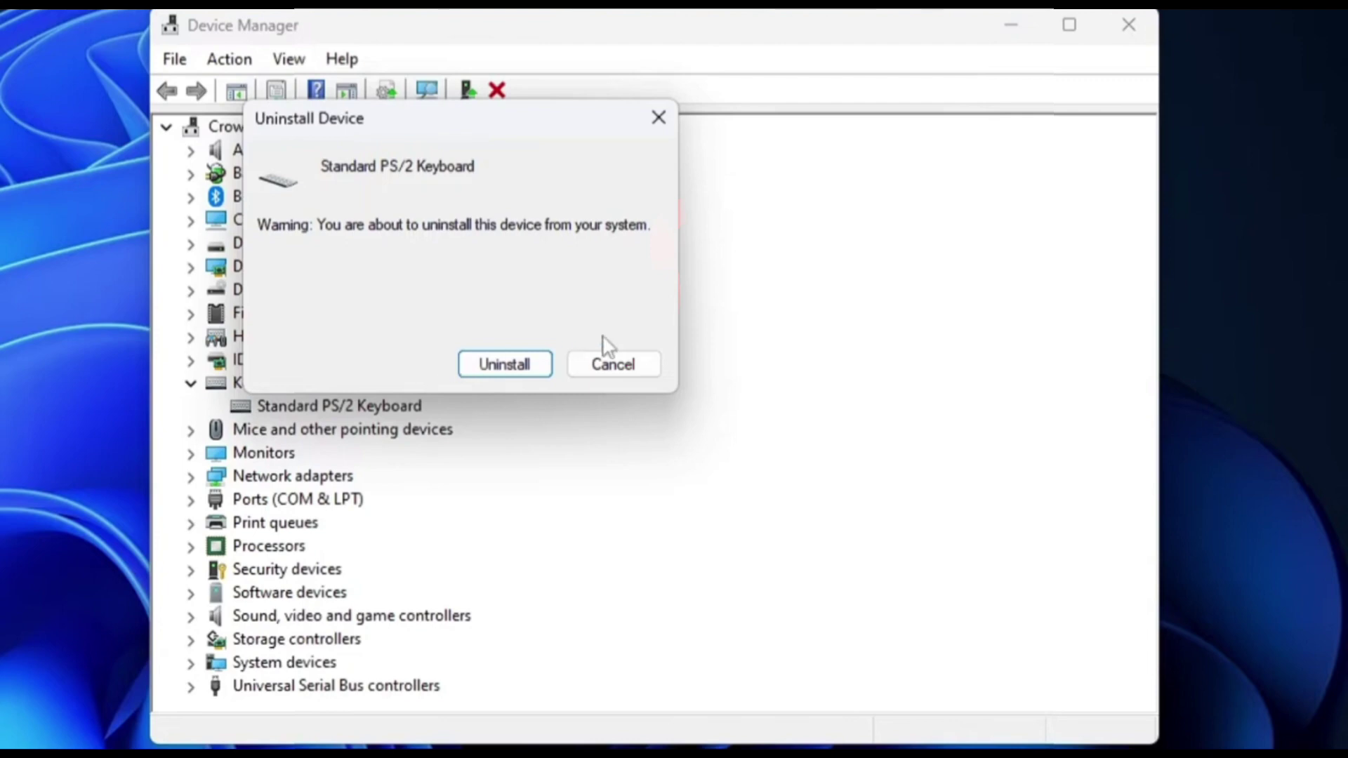
pyautogui.click(631, 360)
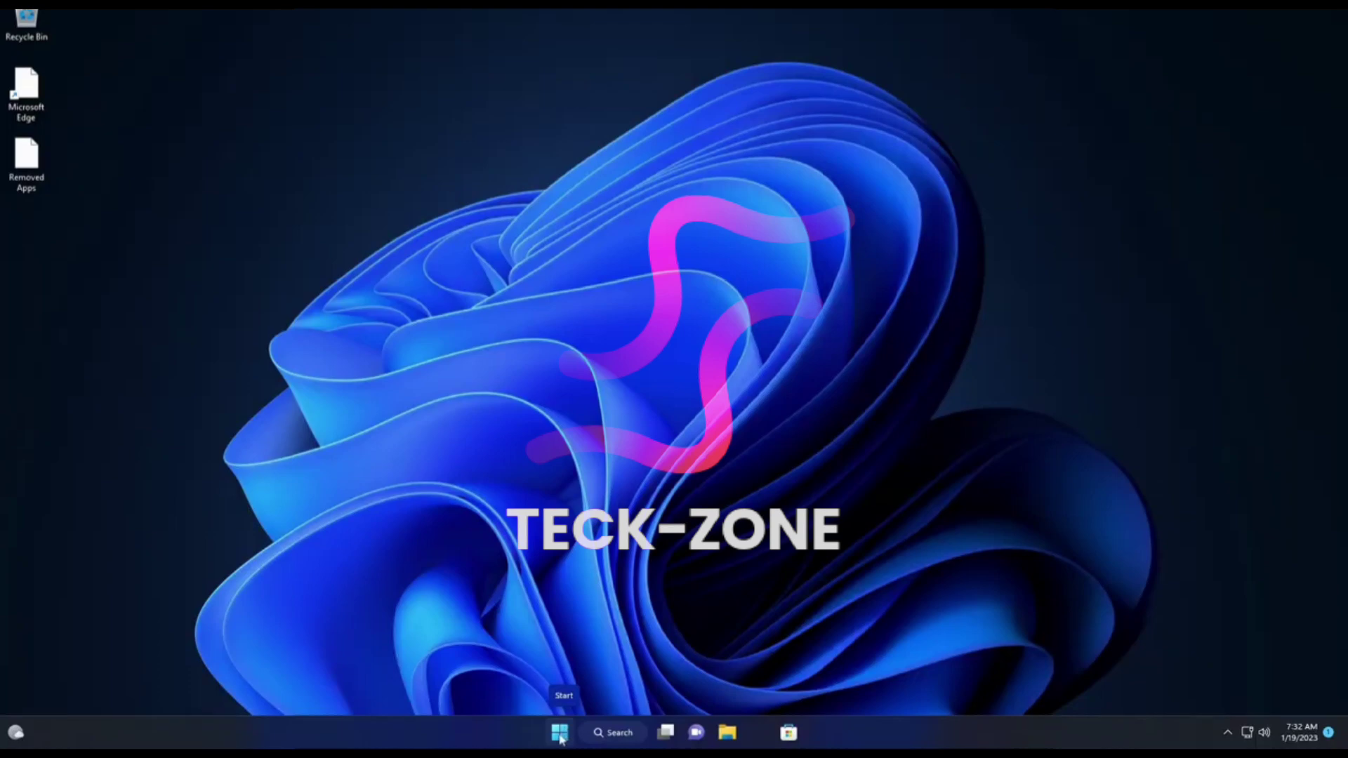
# - Open Windows Settings and go to the Keyboard page of the Accessibility settings
pyautogui.rightClick(561, 735)
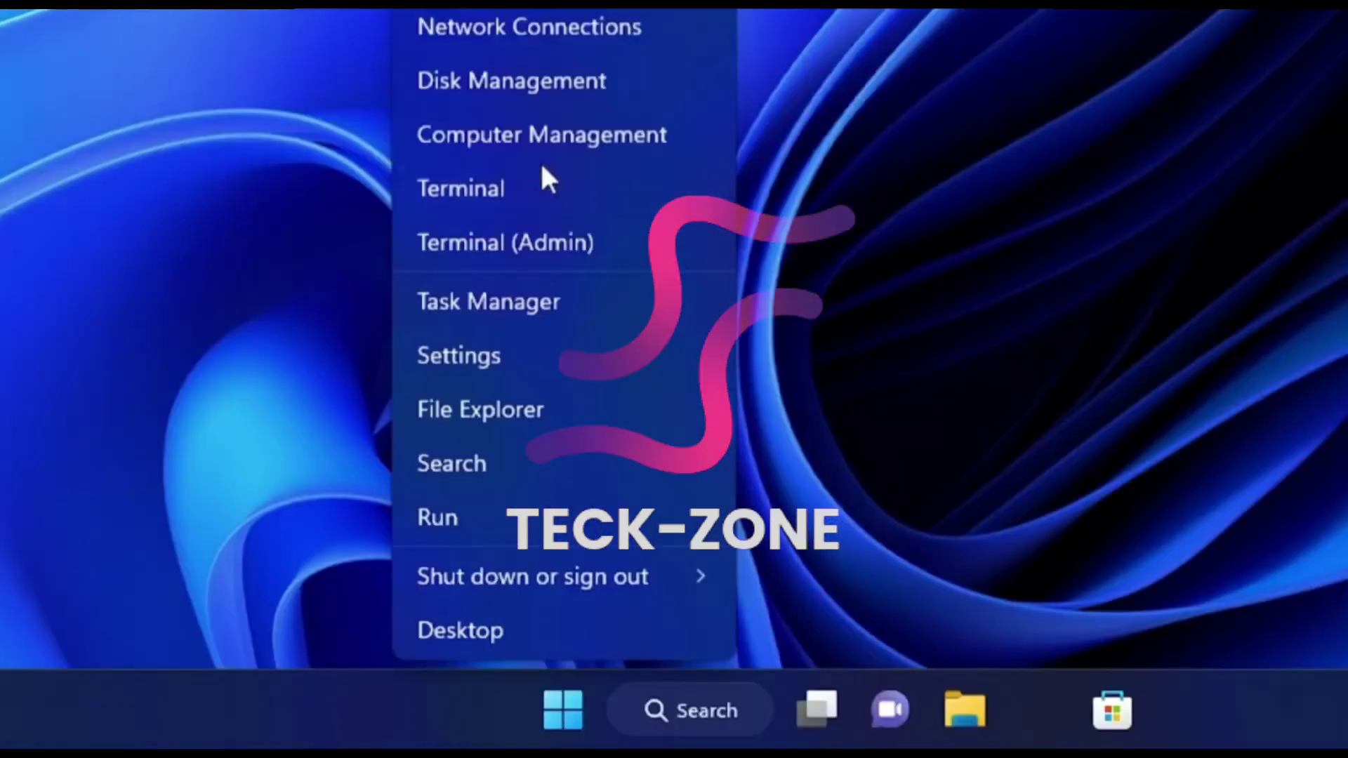
pyautogui.click(470, 351)
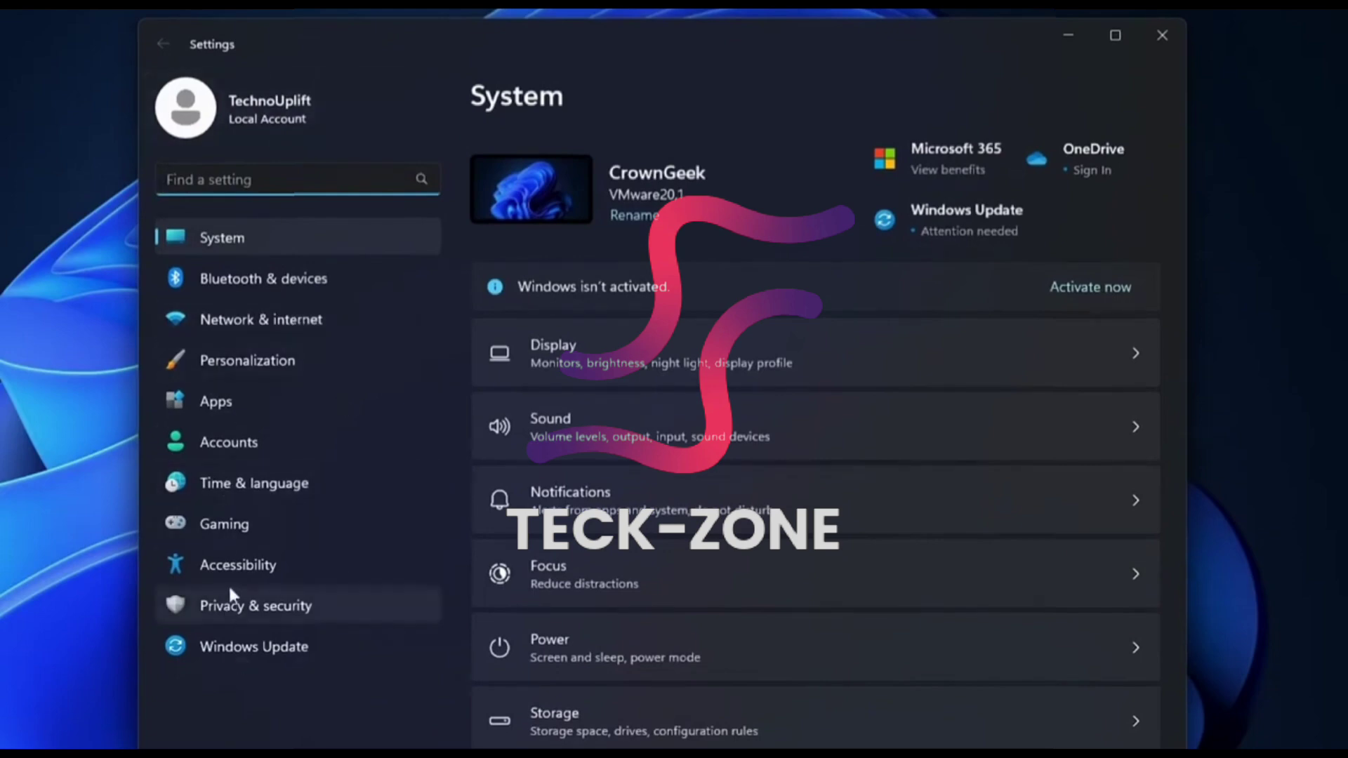
pyautogui.click(275, 572)
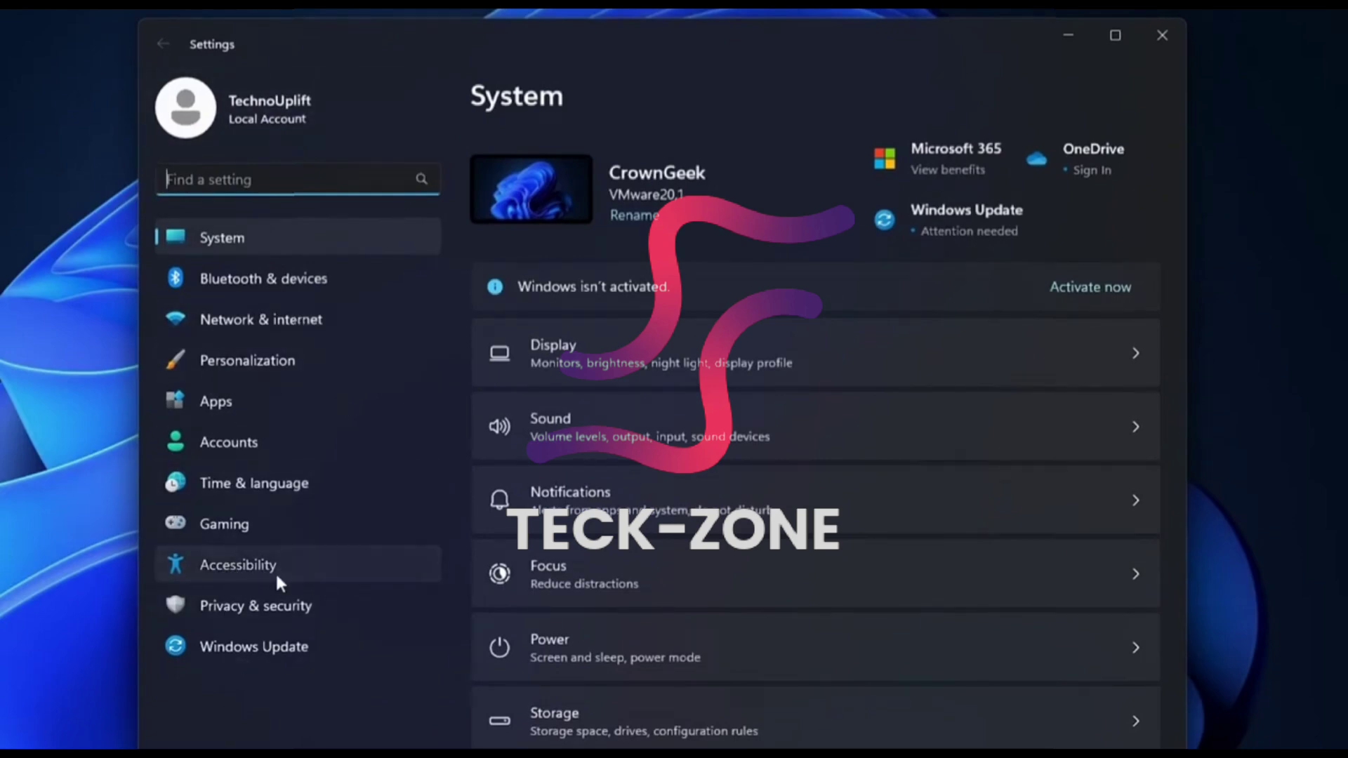
pyautogui.scroll(-1, 638, 468)
pyautogui.scroll(-6, 639, 468)
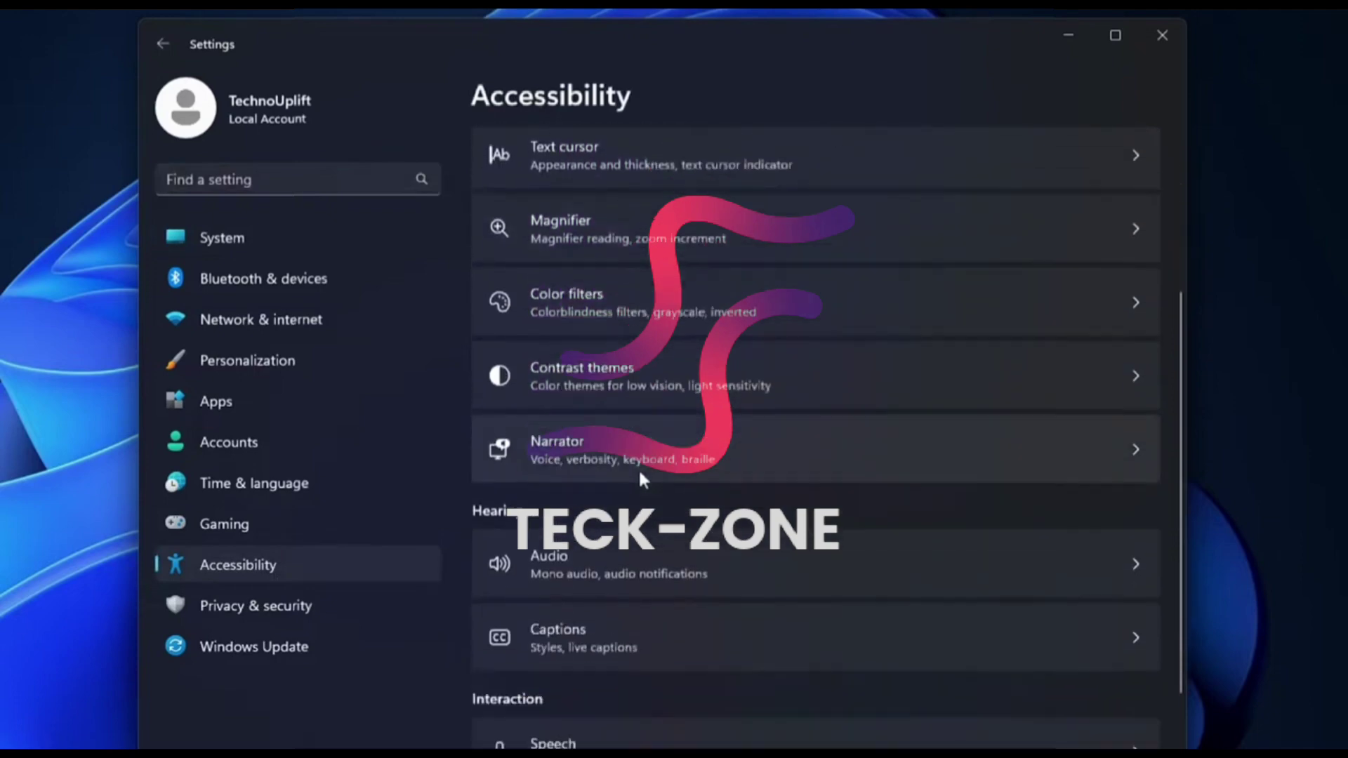
pyautogui.click(598, 609)
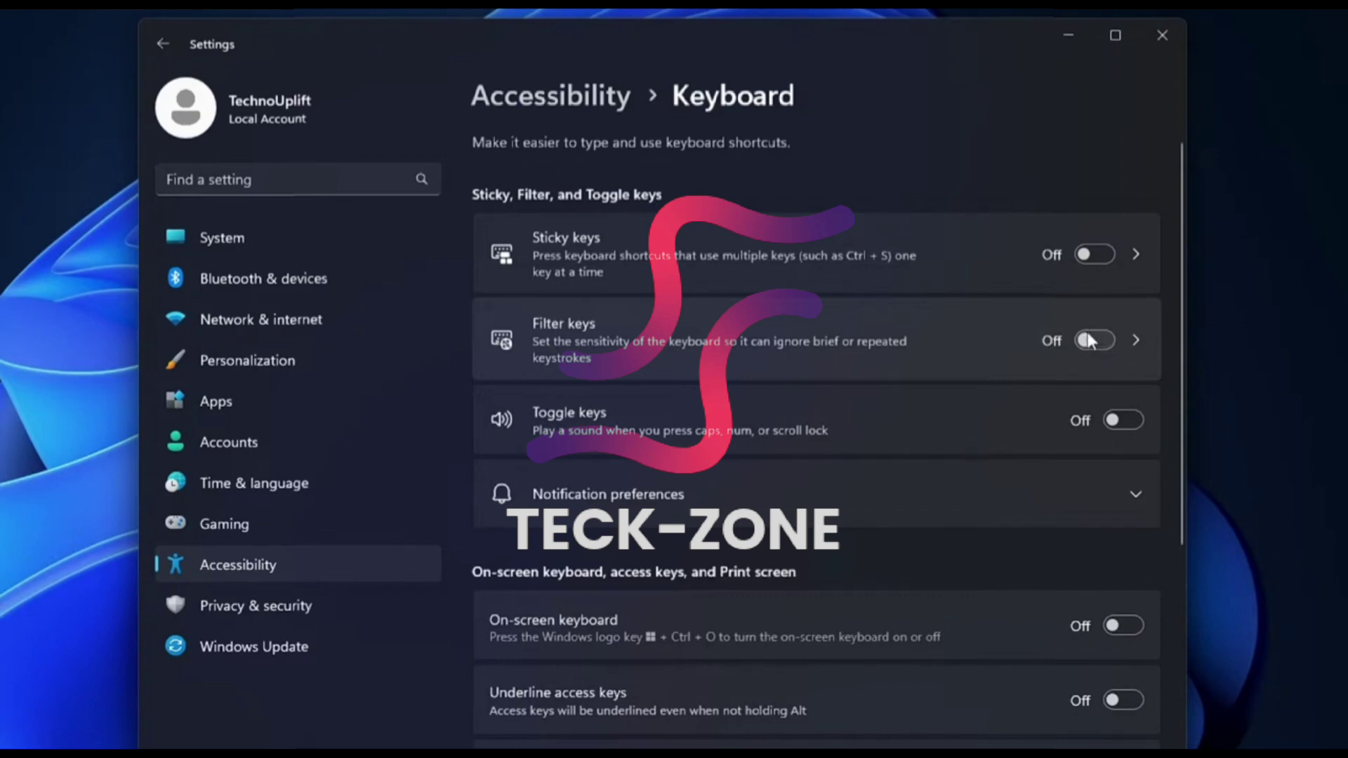
# - Turn on Filter keys and the on-screen keyboard
pyautogui.click(1091, 340)
pyautogui.scroll(-3, 828, 457)
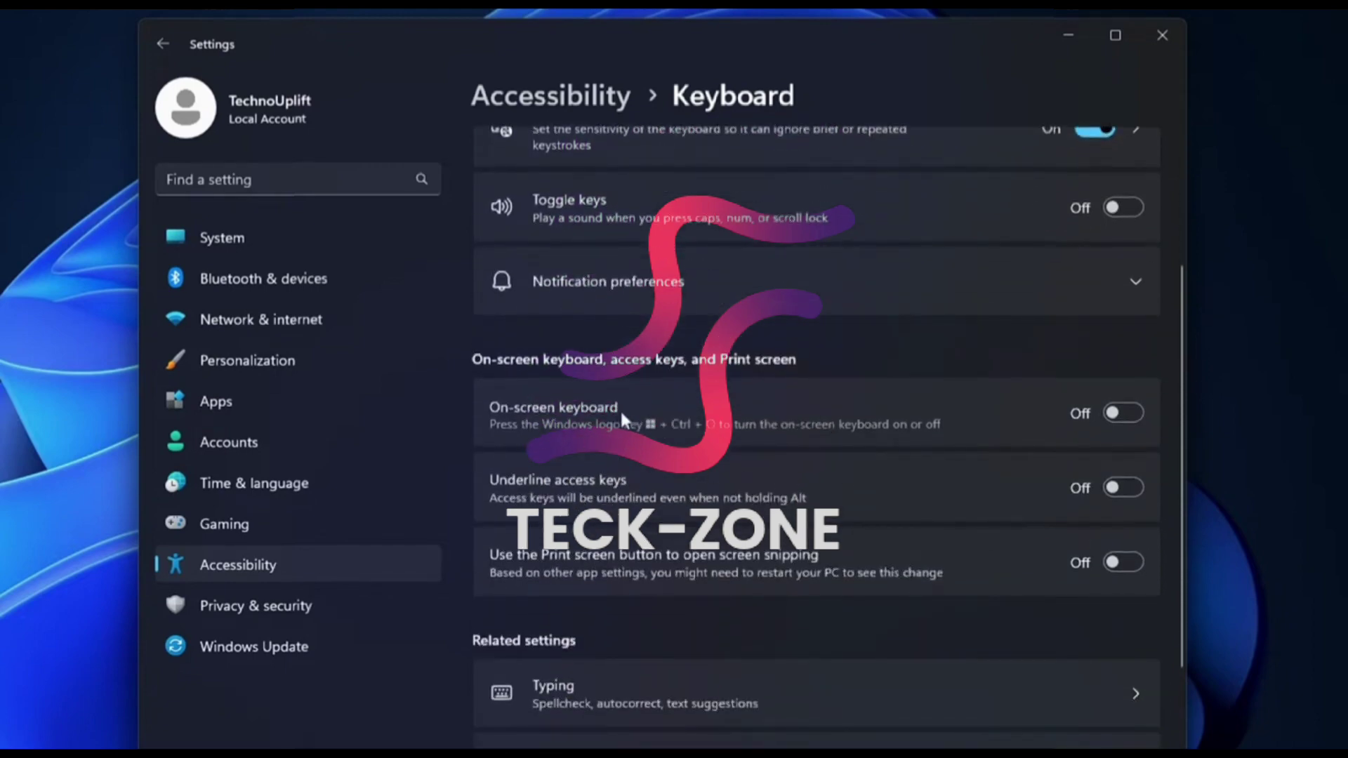
pyautogui.click(1116, 414)
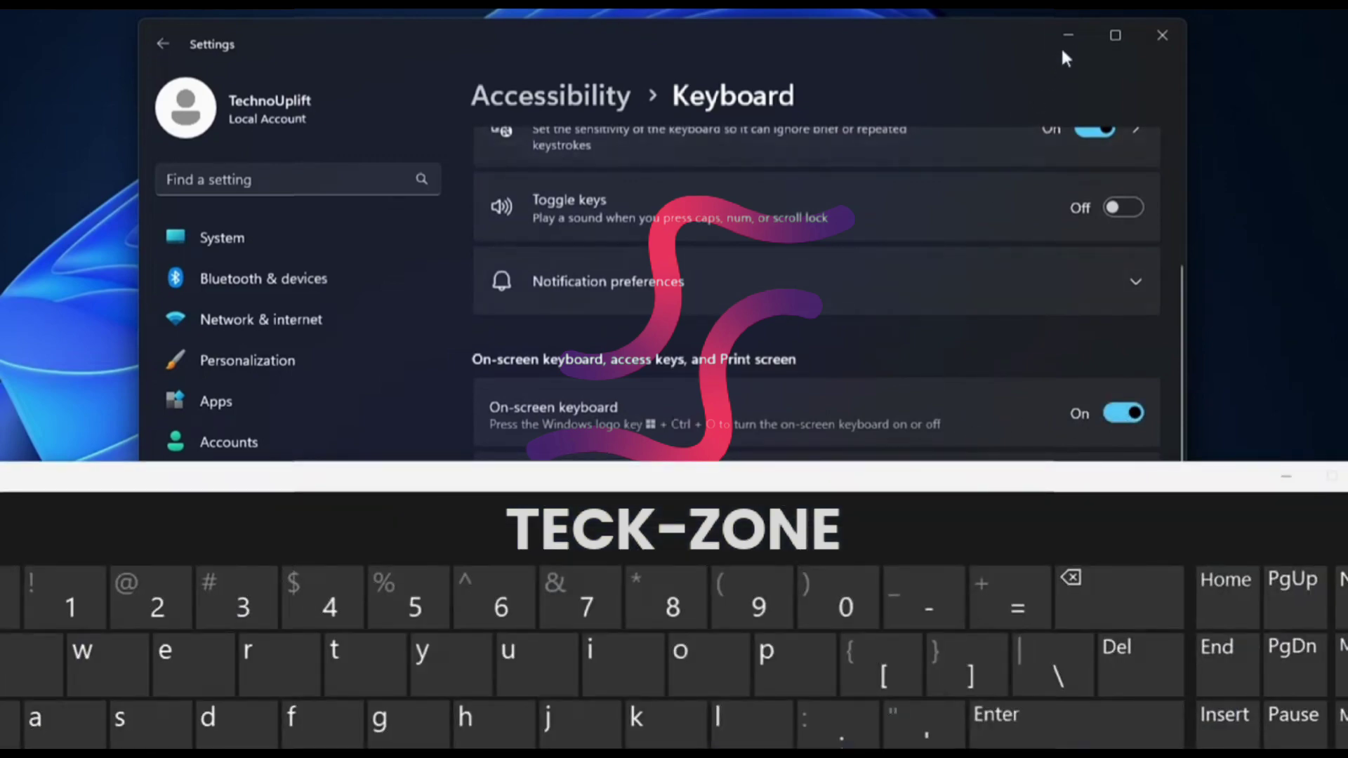
# - Minimise Settings, then search Windows for "task s" using the on-screen keyboard and launch Task Scheduler
pyautogui.click(1068, 35)
pyautogui.moveTo(814, 450); pyautogui.dragTo(863, 204)
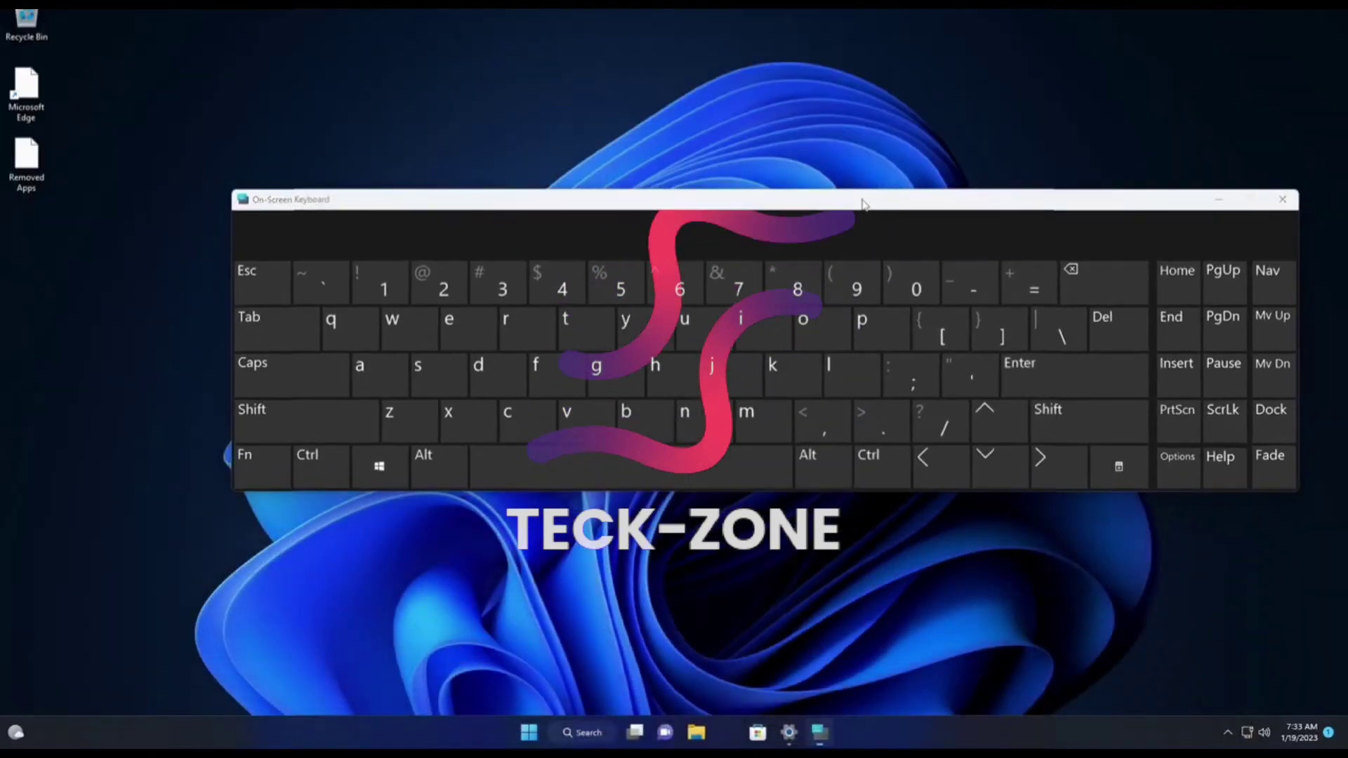
pyautogui.click(587, 735)
pyautogui.click(580, 330)
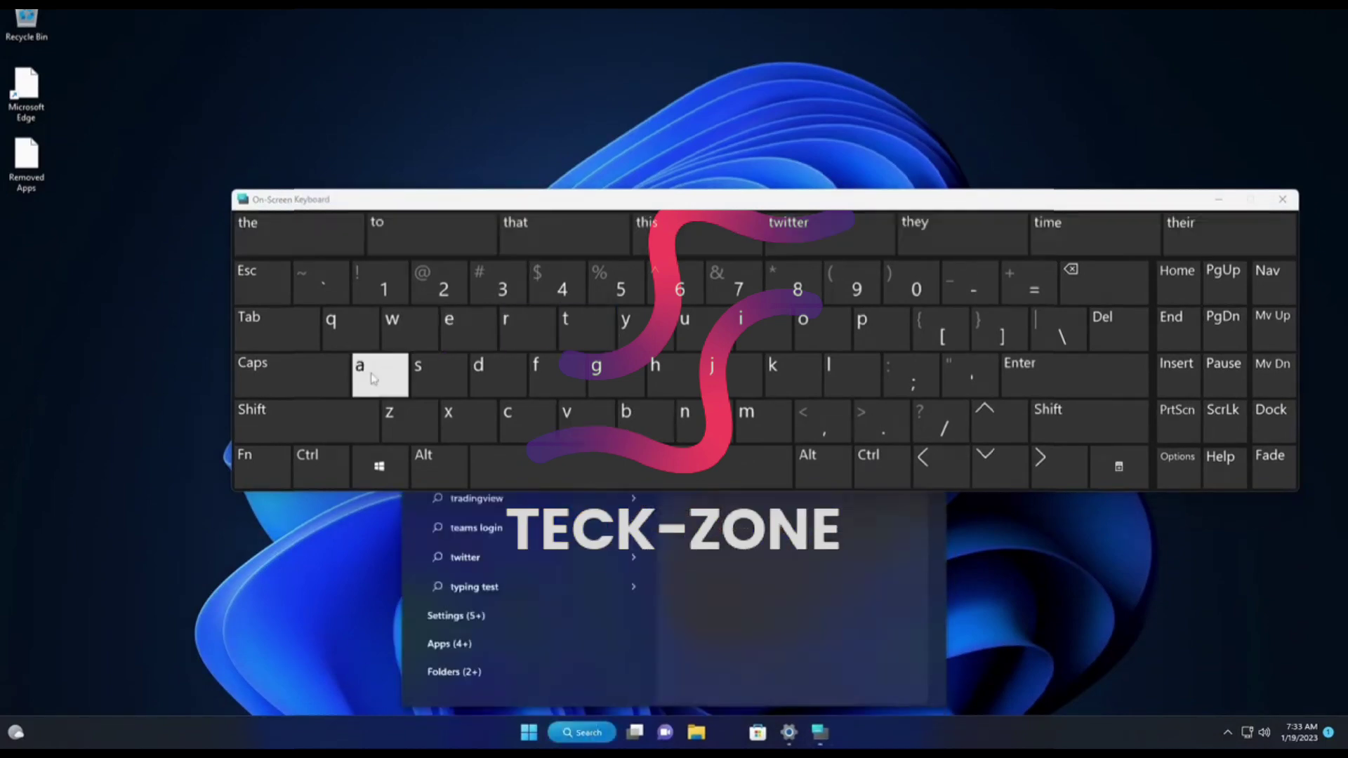
pyautogui.click(373, 379)
pyautogui.click(436, 372)
pyautogui.click(783, 372)
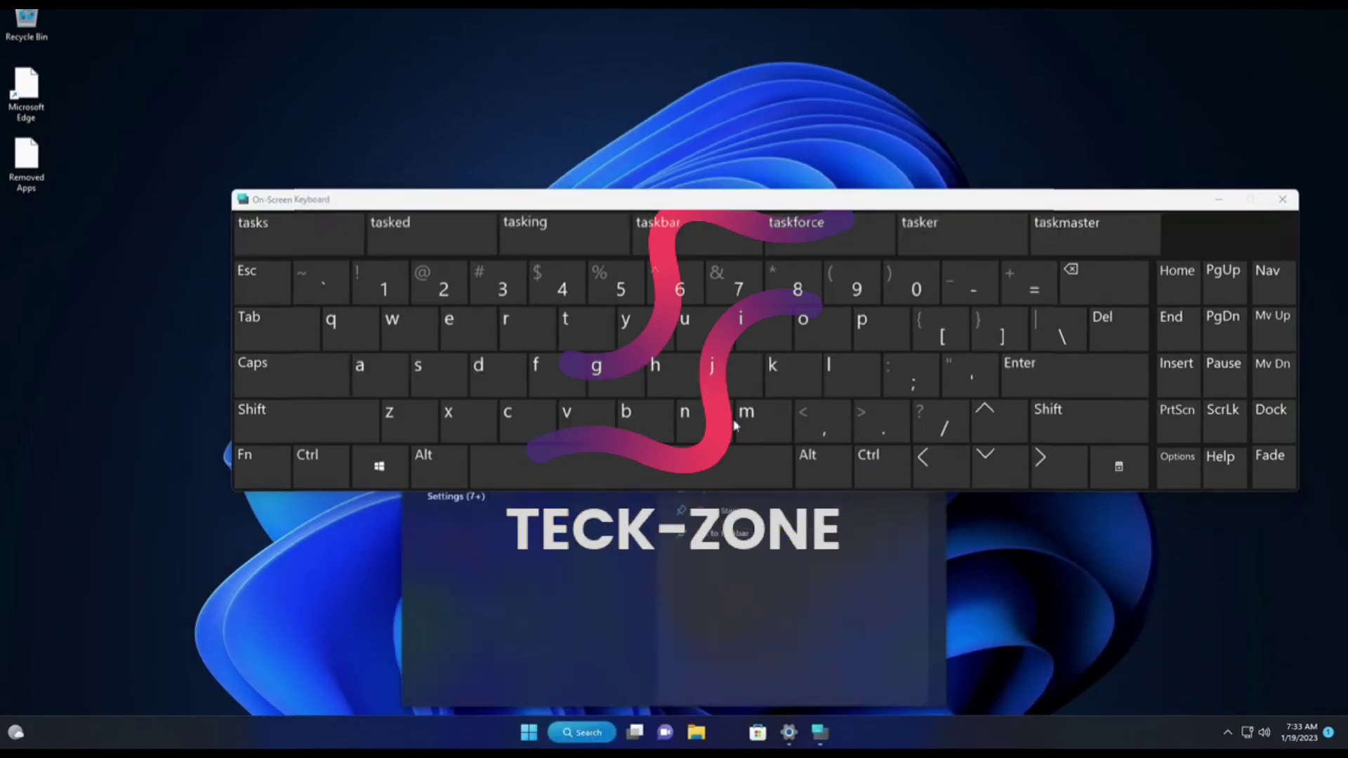
pyautogui.click(702, 467)
pyautogui.click(446, 379)
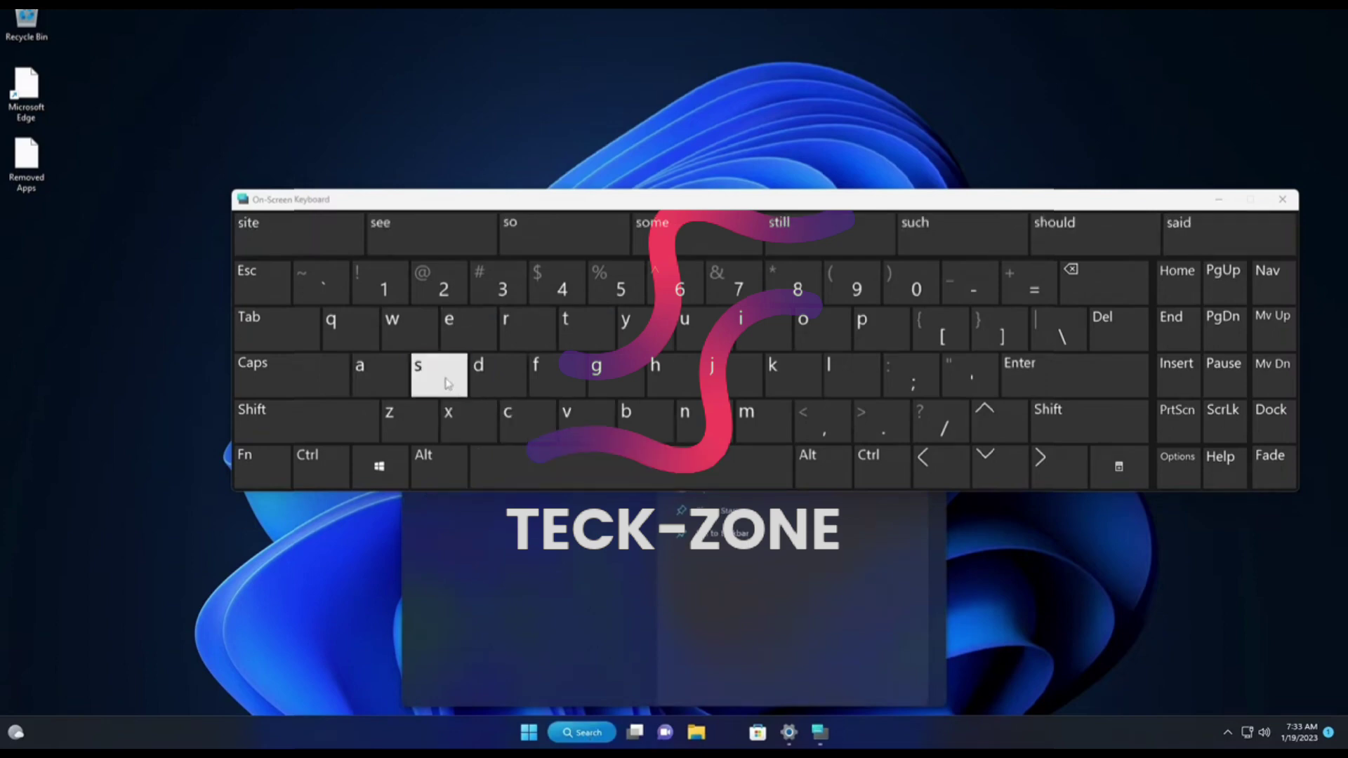
pyautogui.moveTo(642, 203); pyautogui.dragTo(581, 407)
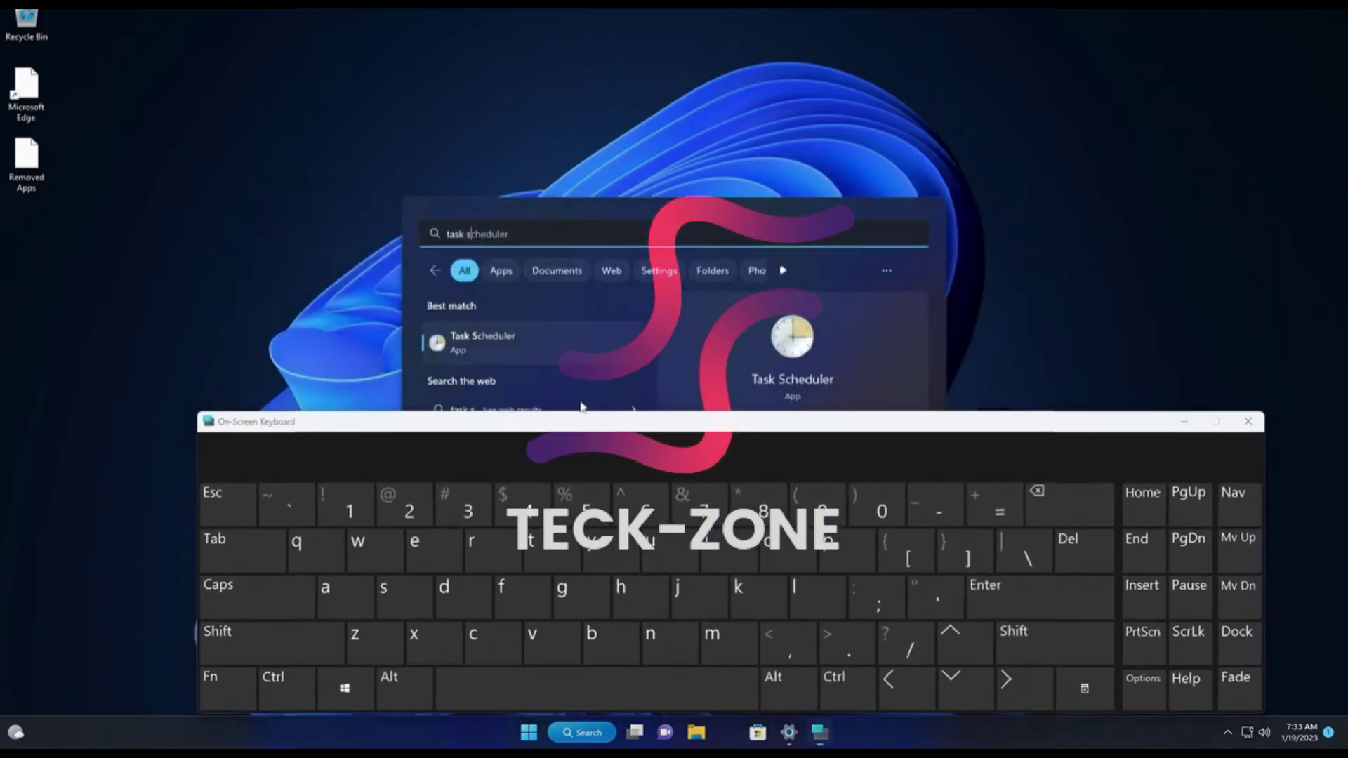
pyautogui.click(500, 340)
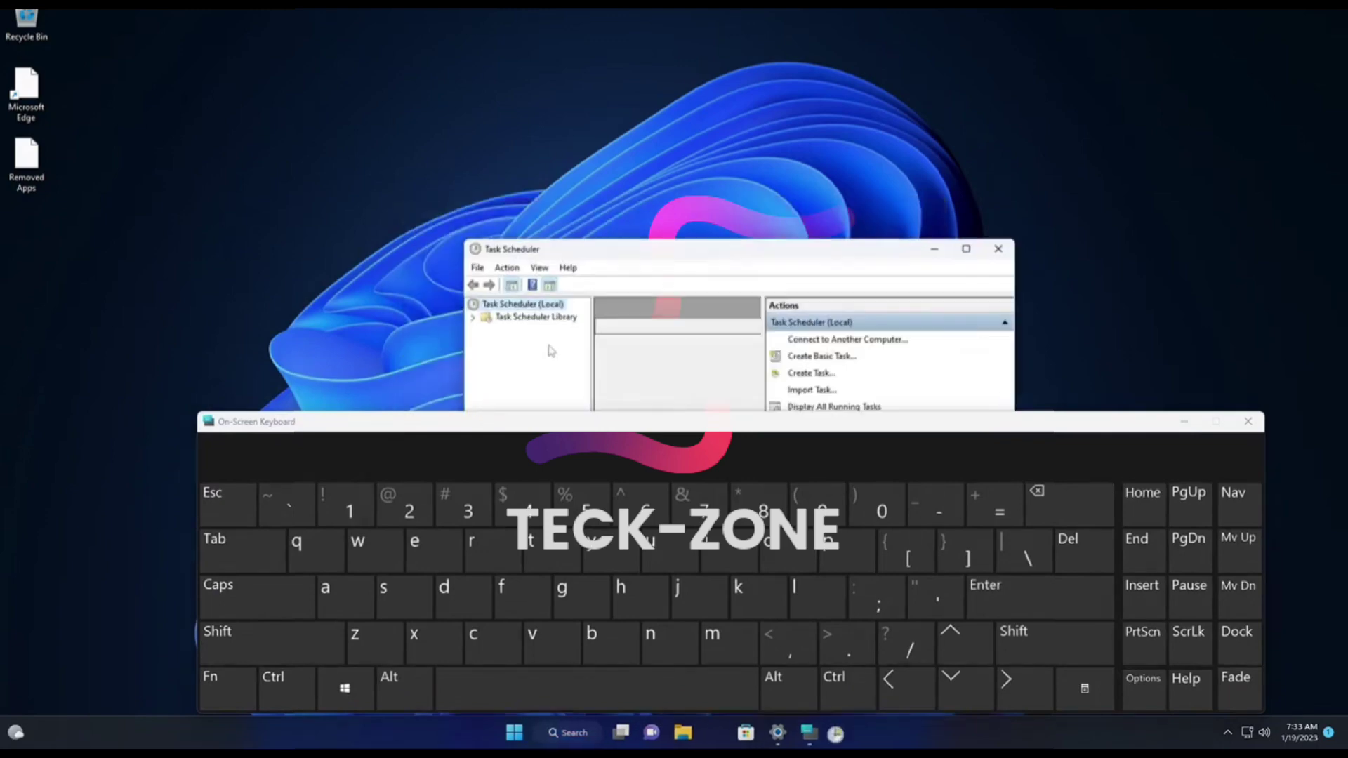
# - Minimise the on-screen keyboard and expand Task Scheduler Library down to the Microsoft > Windows folder
pyautogui.click(1183, 423)
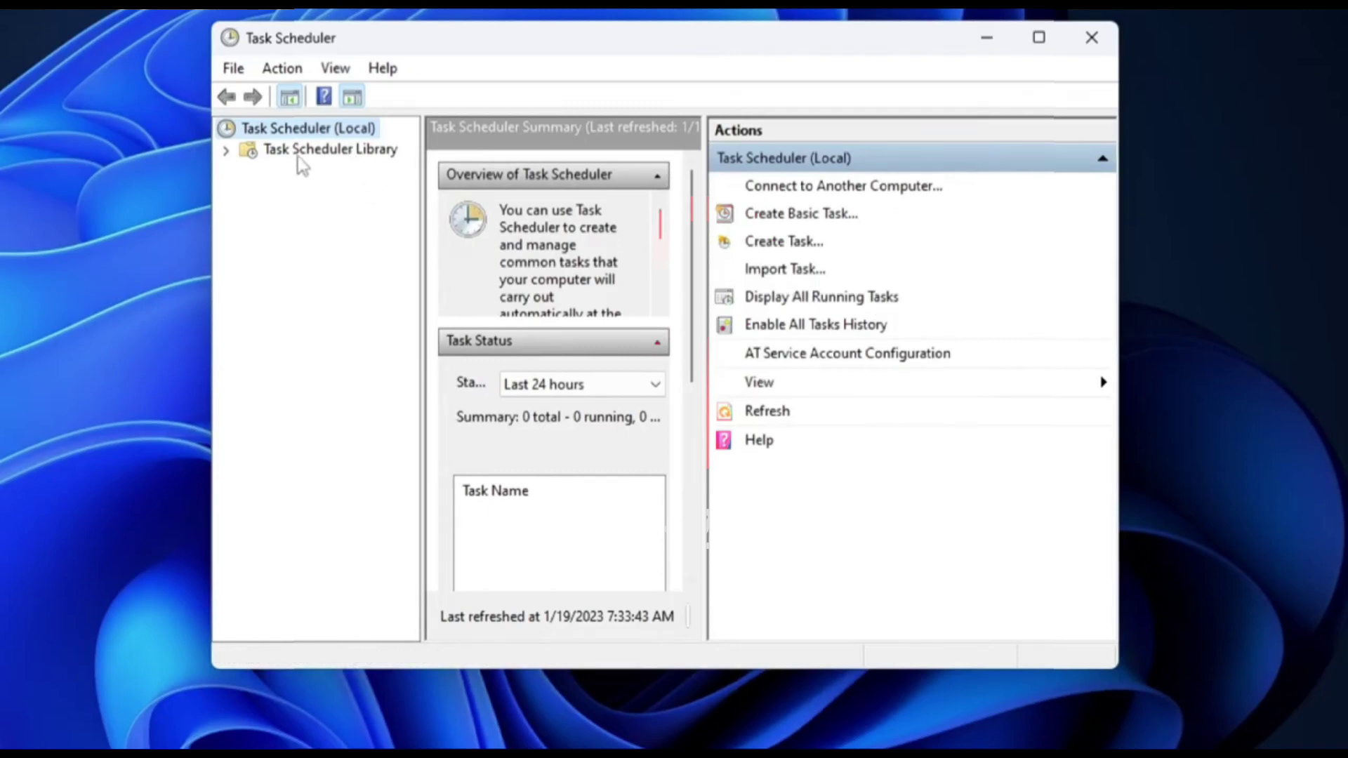
pyautogui.click(365, 155)
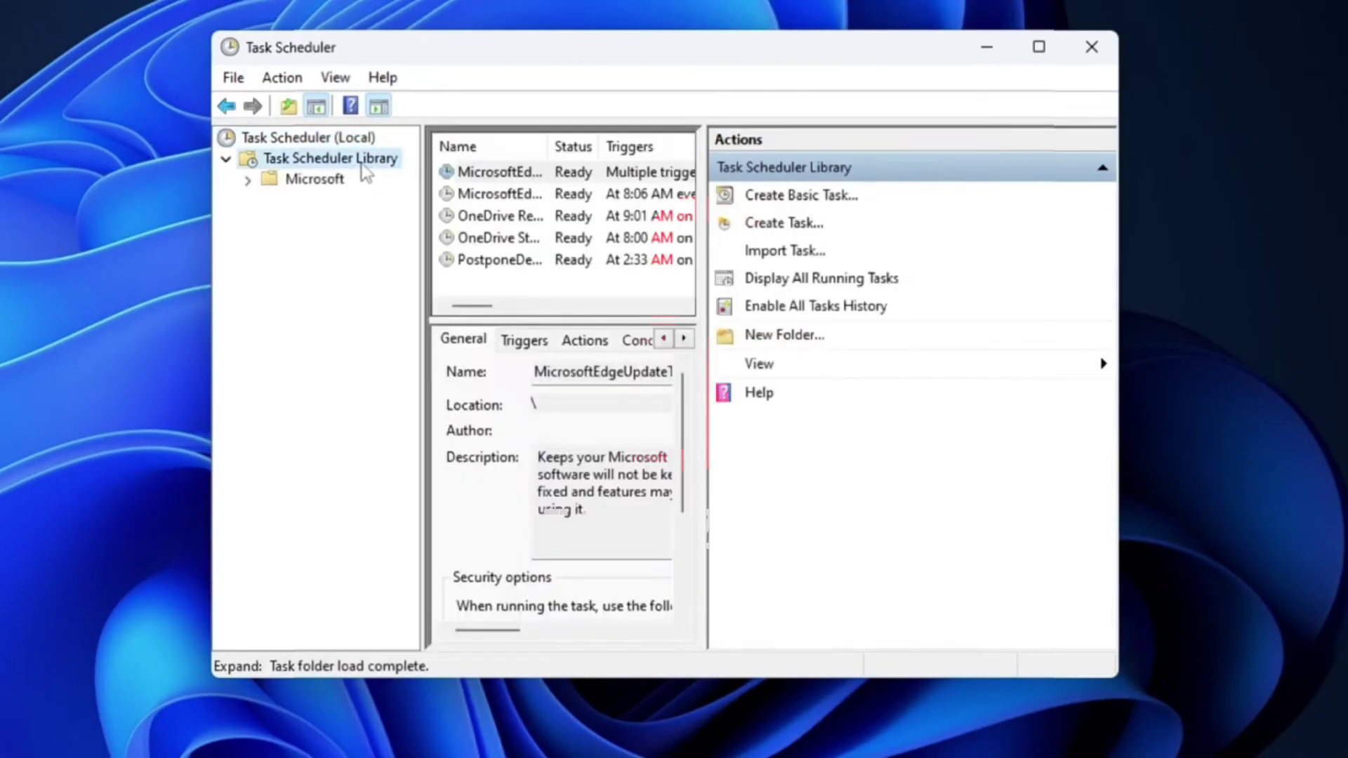
pyautogui.doubleClick(324, 185)
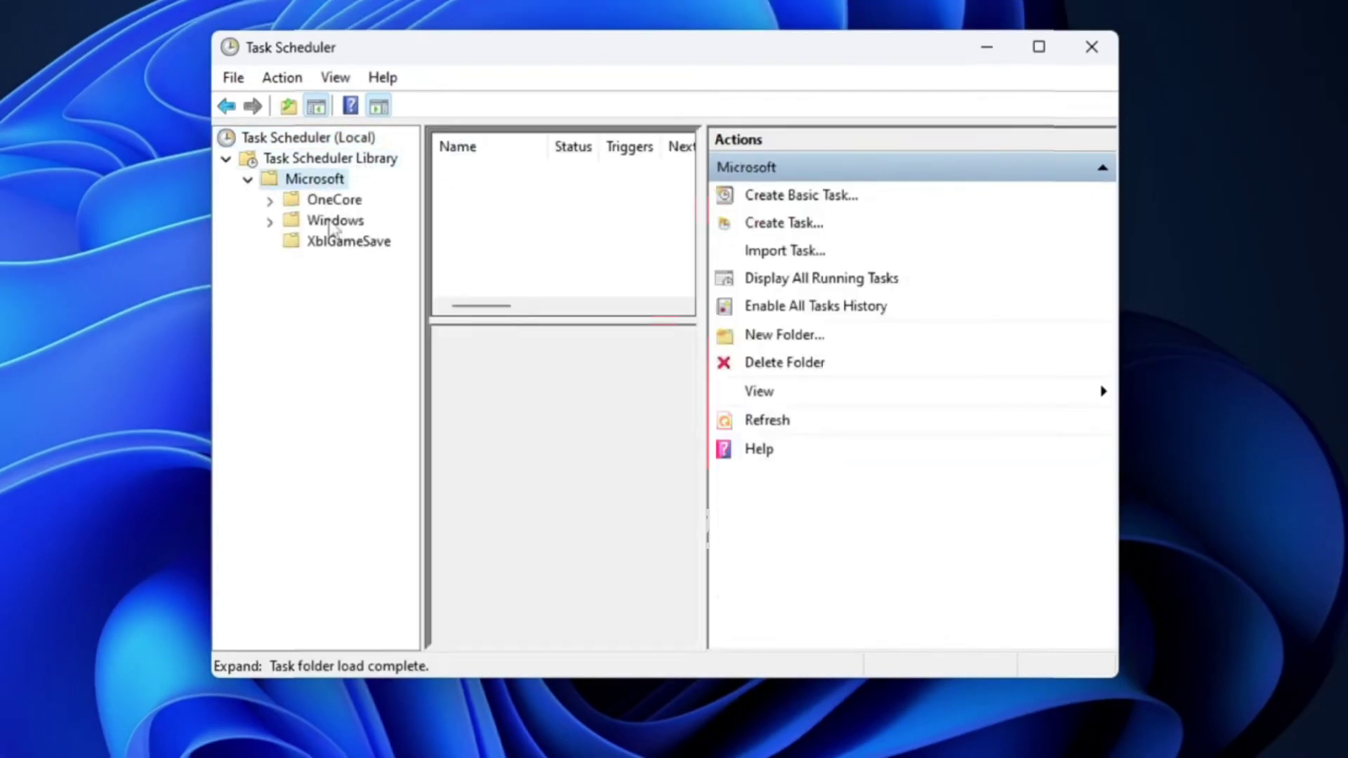
pyautogui.doubleClick(331, 222)
# - Widen the folder tree and select the TextServicesFramework folder under Microsoft > Windows
pyautogui.click(330, 343)
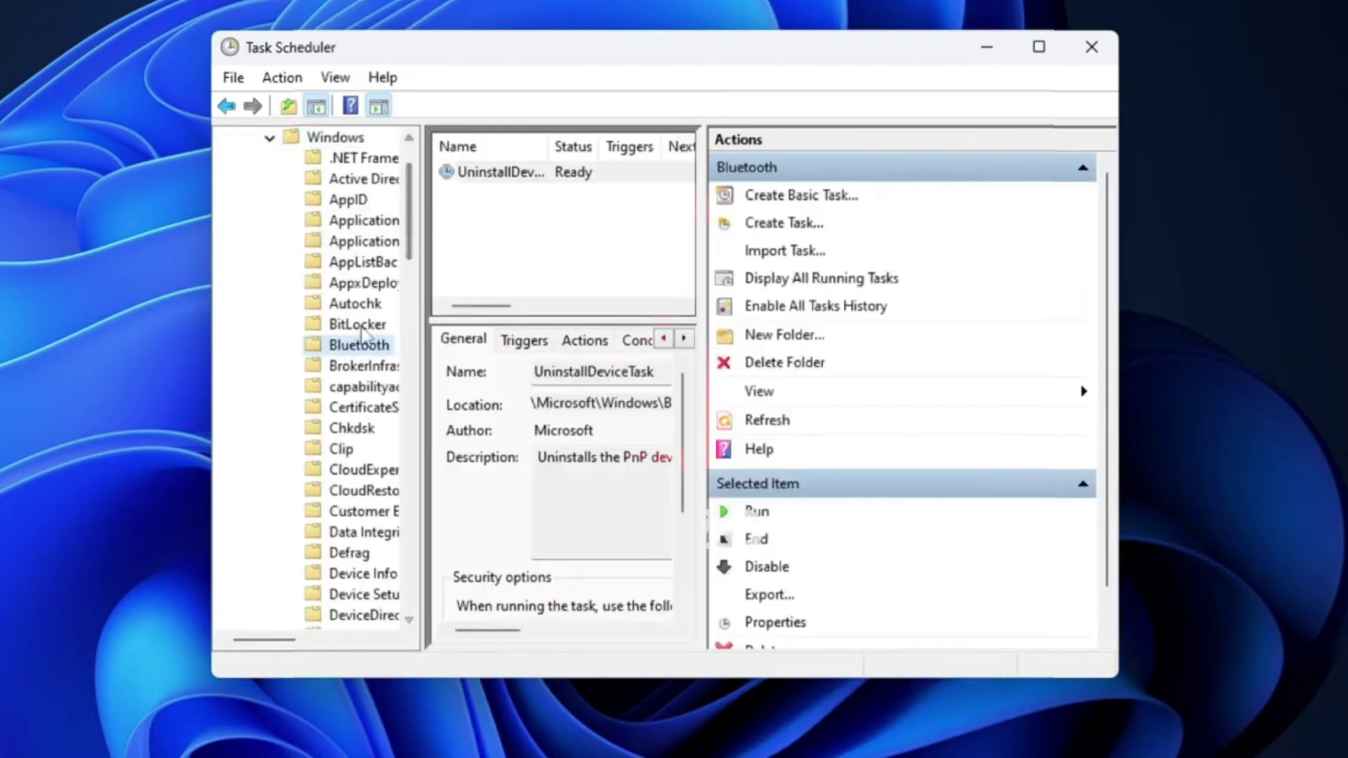
pyautogui.click(338, 325)
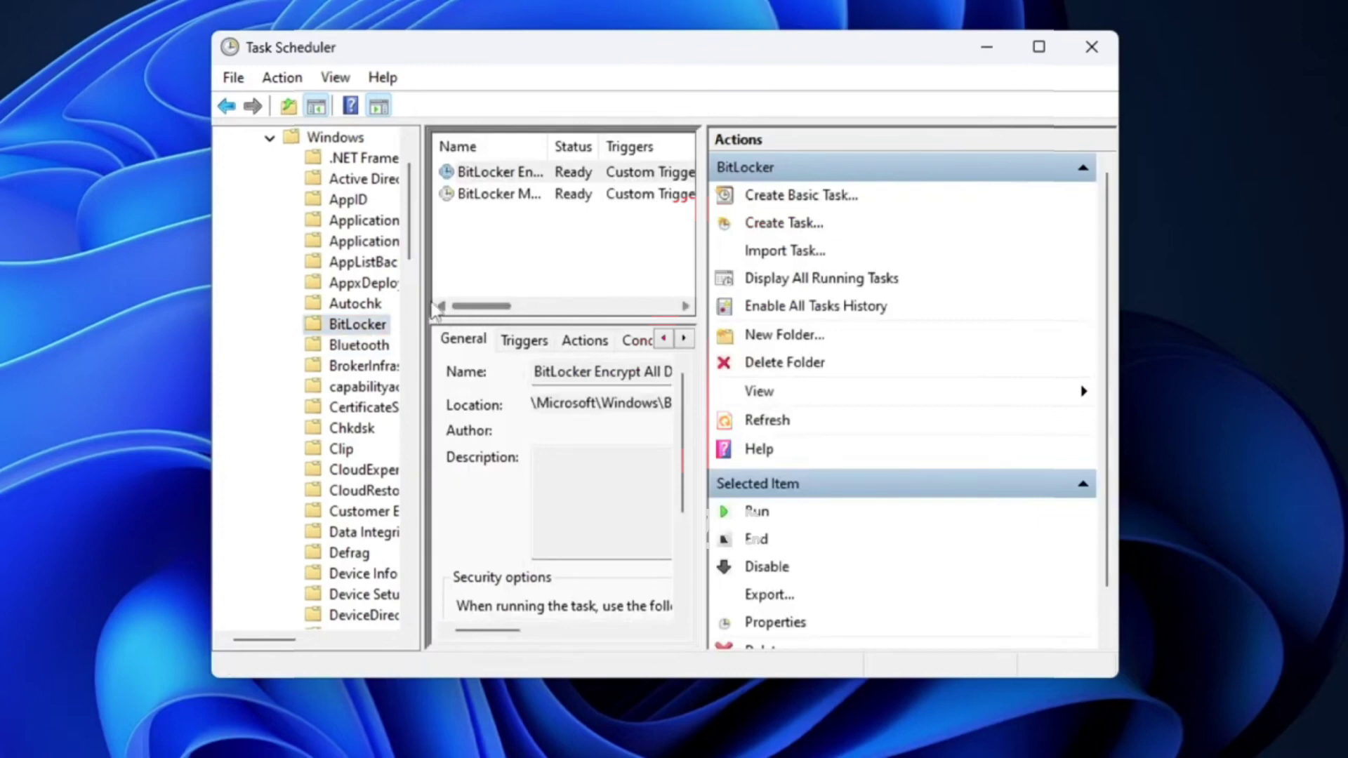
pyautogui.moveTo(428, 303); pyautogui.dragTo(520, 303)
pyautogui.scroll(-8, 423, 363)
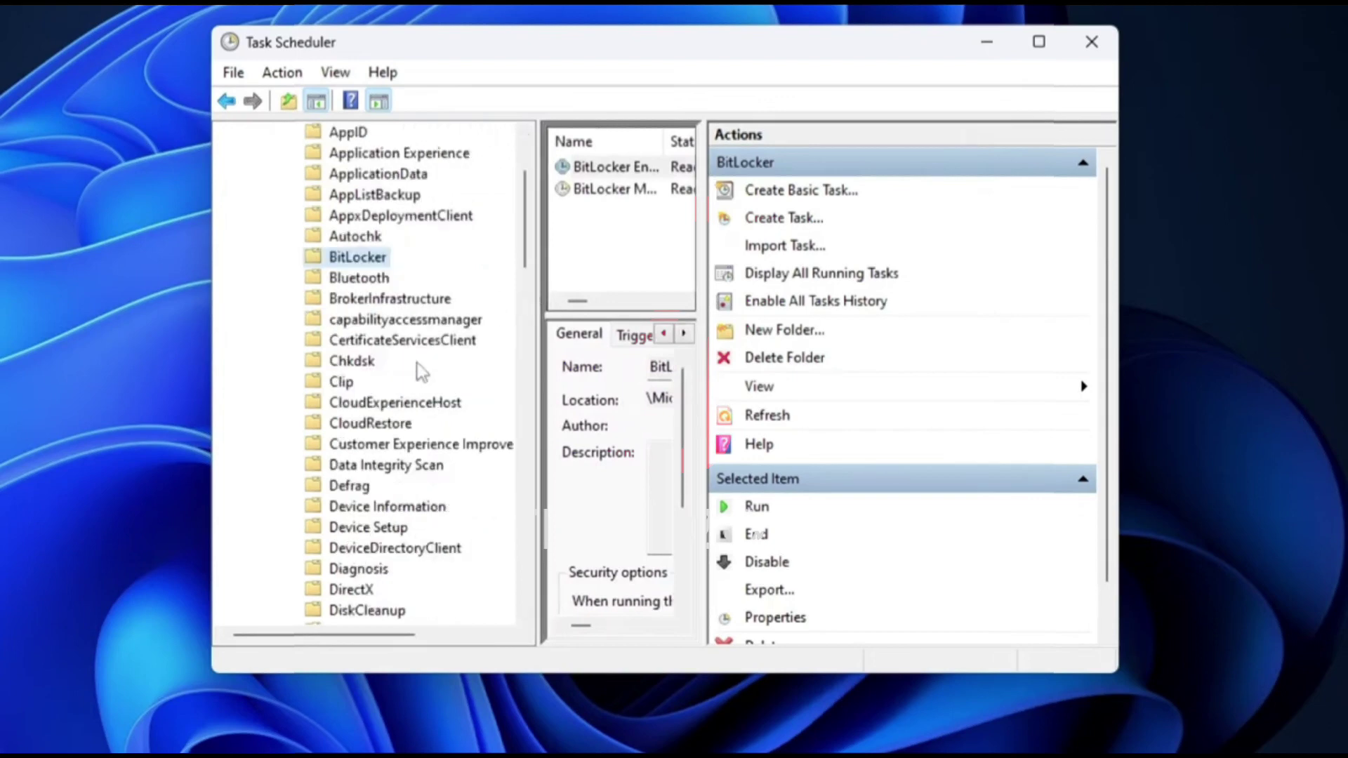
pyautogui.click(362, 320)
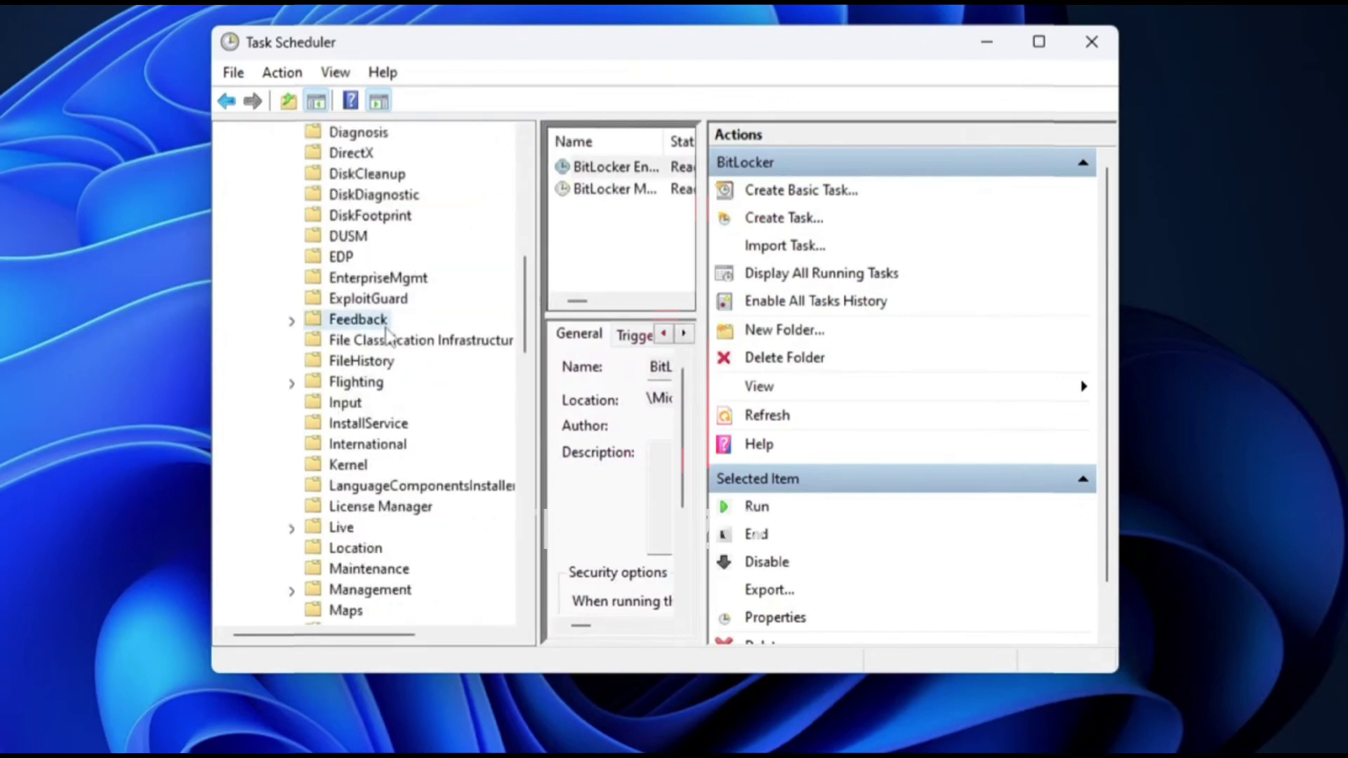
pyautogui.click(386, 341)
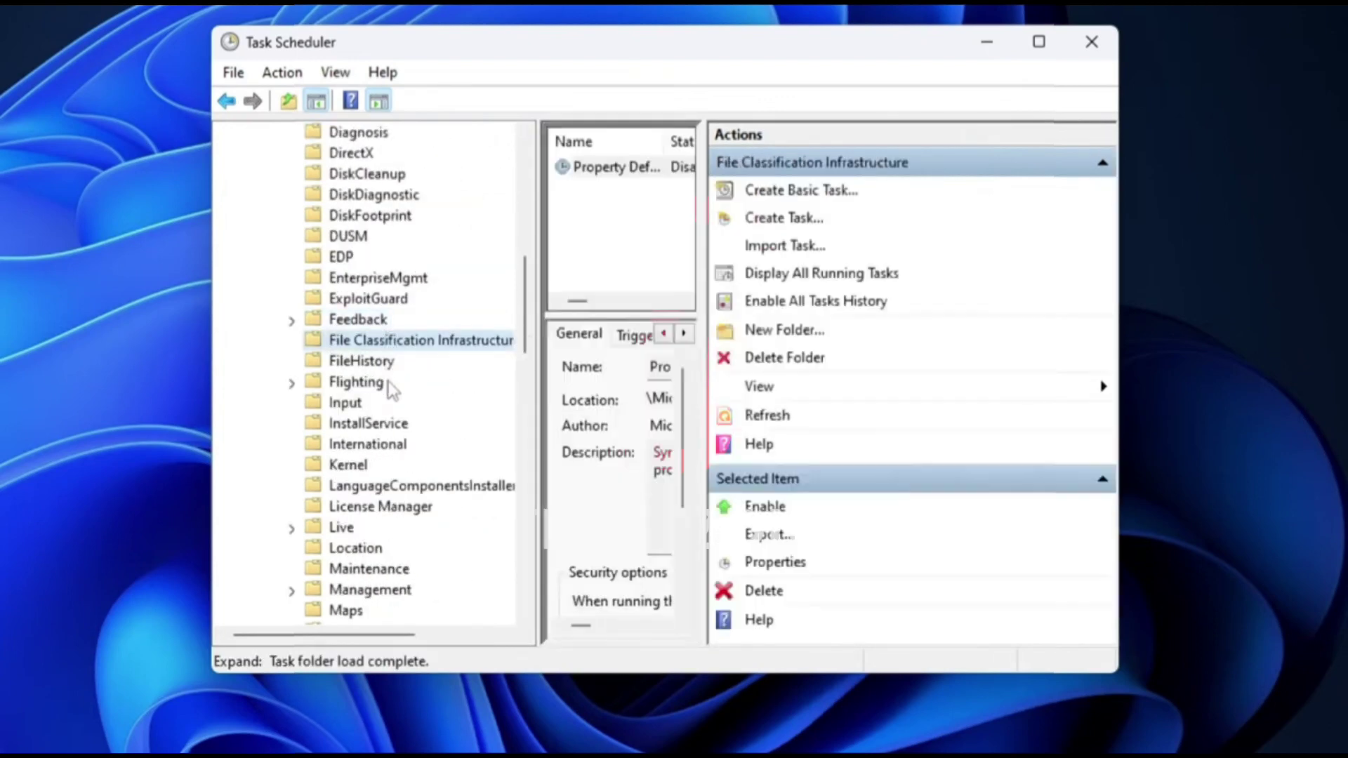
pyautogui.scroll(-2, 391, 385)
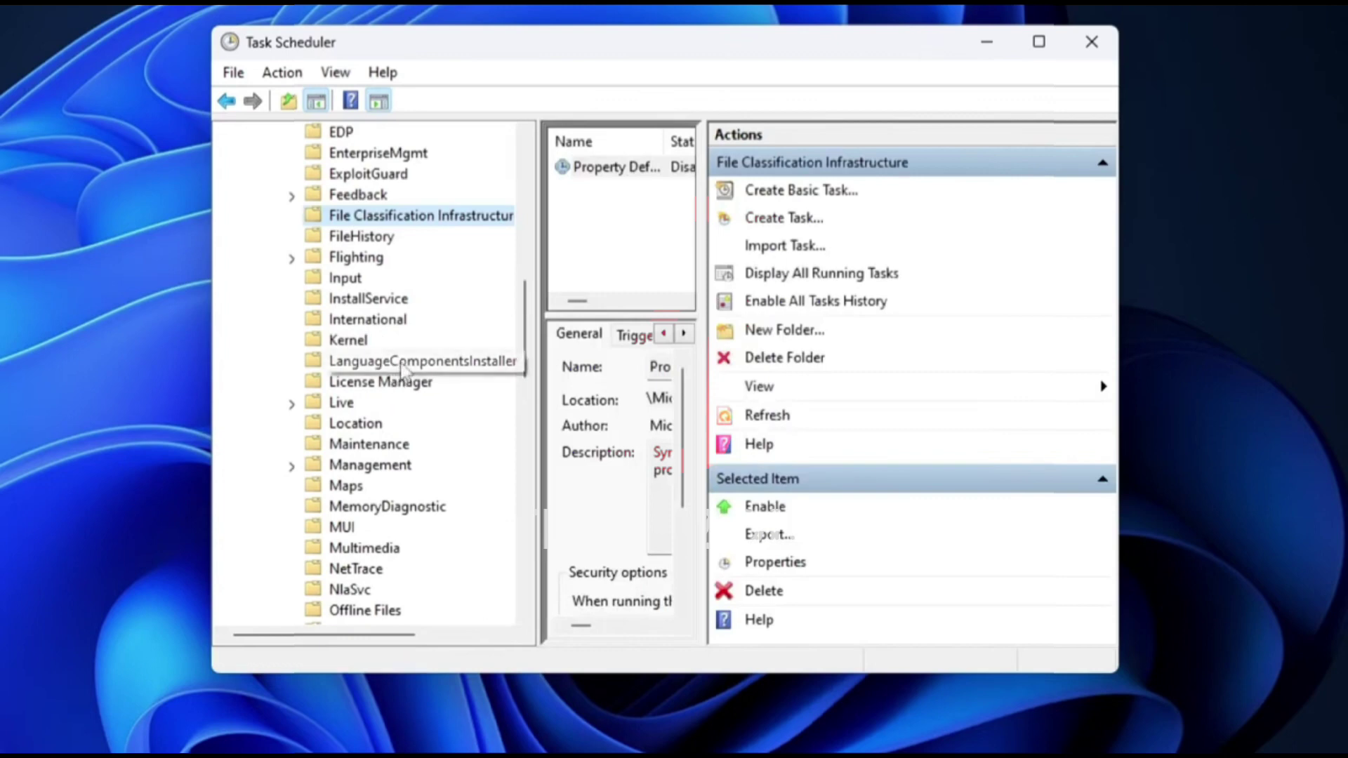
pyautogui.scroll(-12, 395, 397)
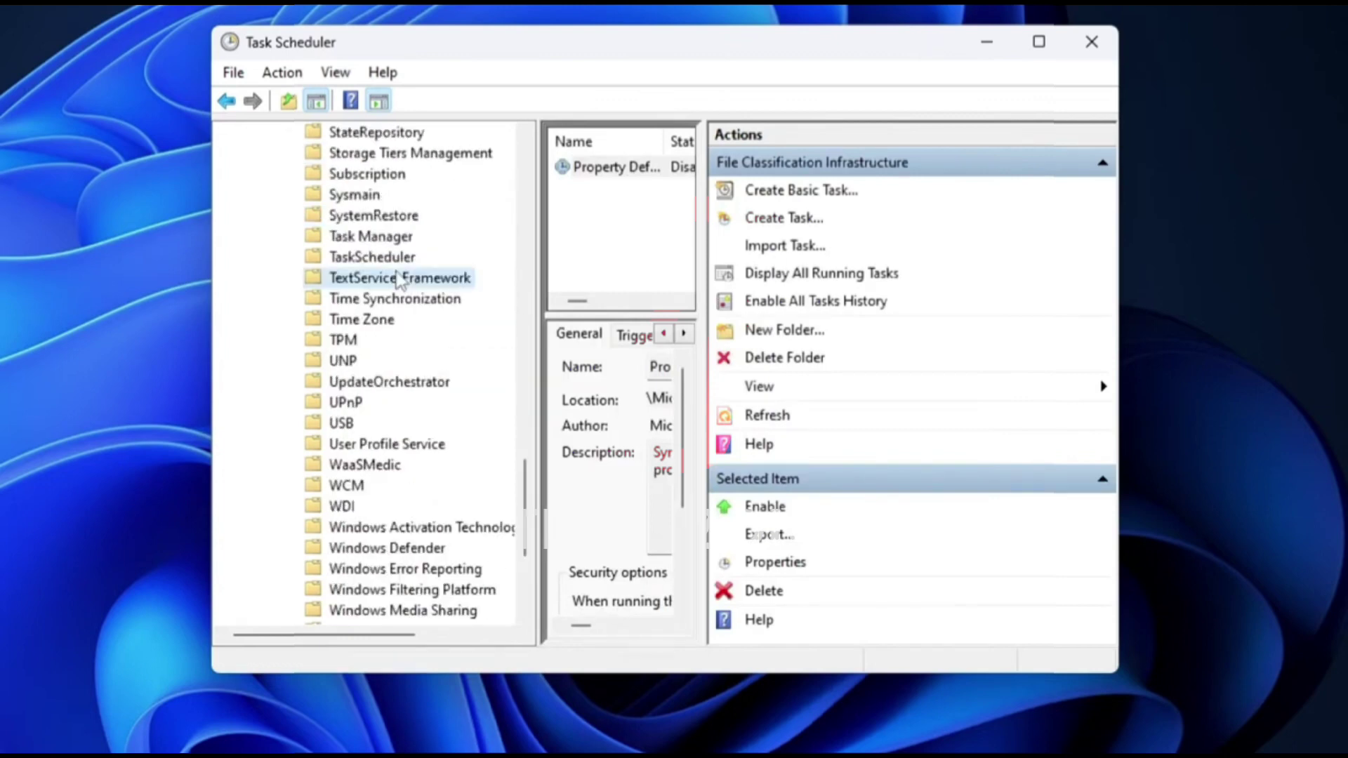
pyautogui.click(398, 279)
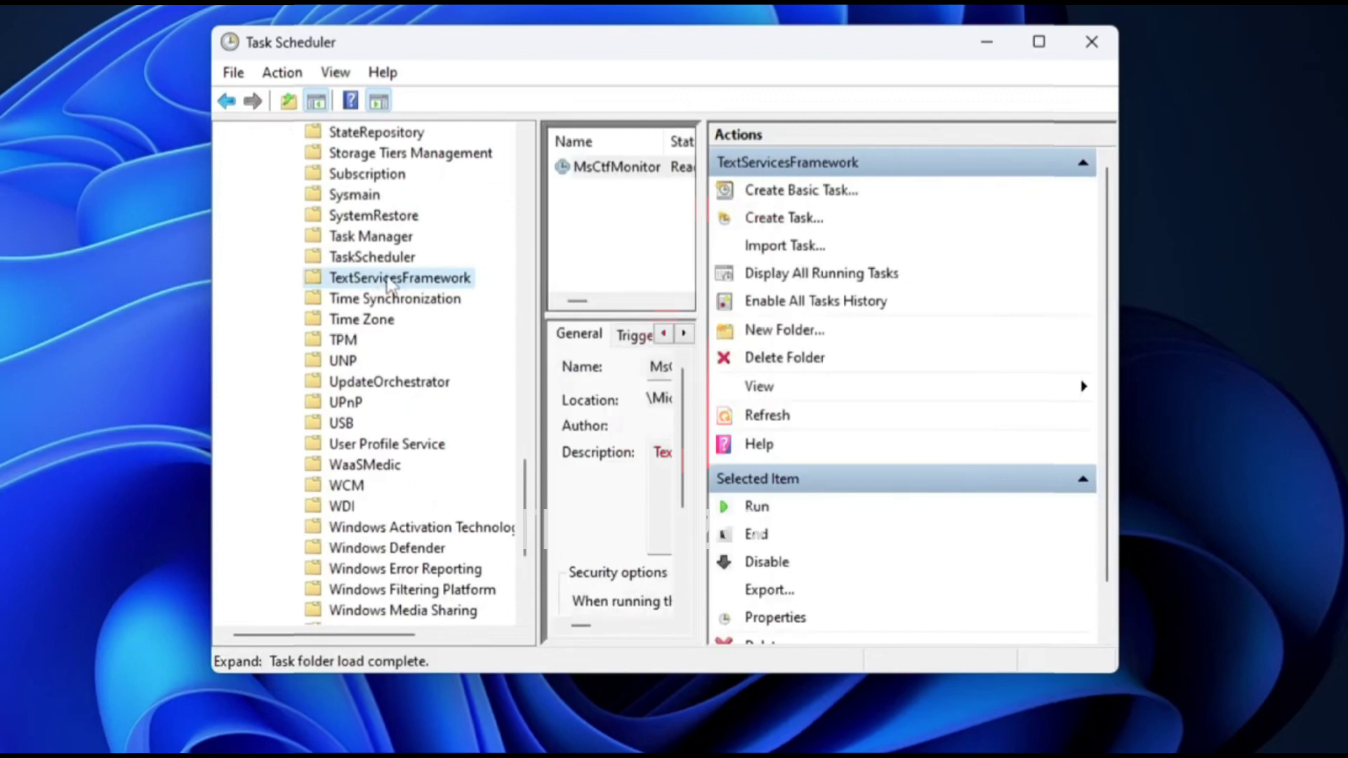
# - Run the MsCtfMonitor task and close Task Scheduler
pyautogui.click(732, 517)
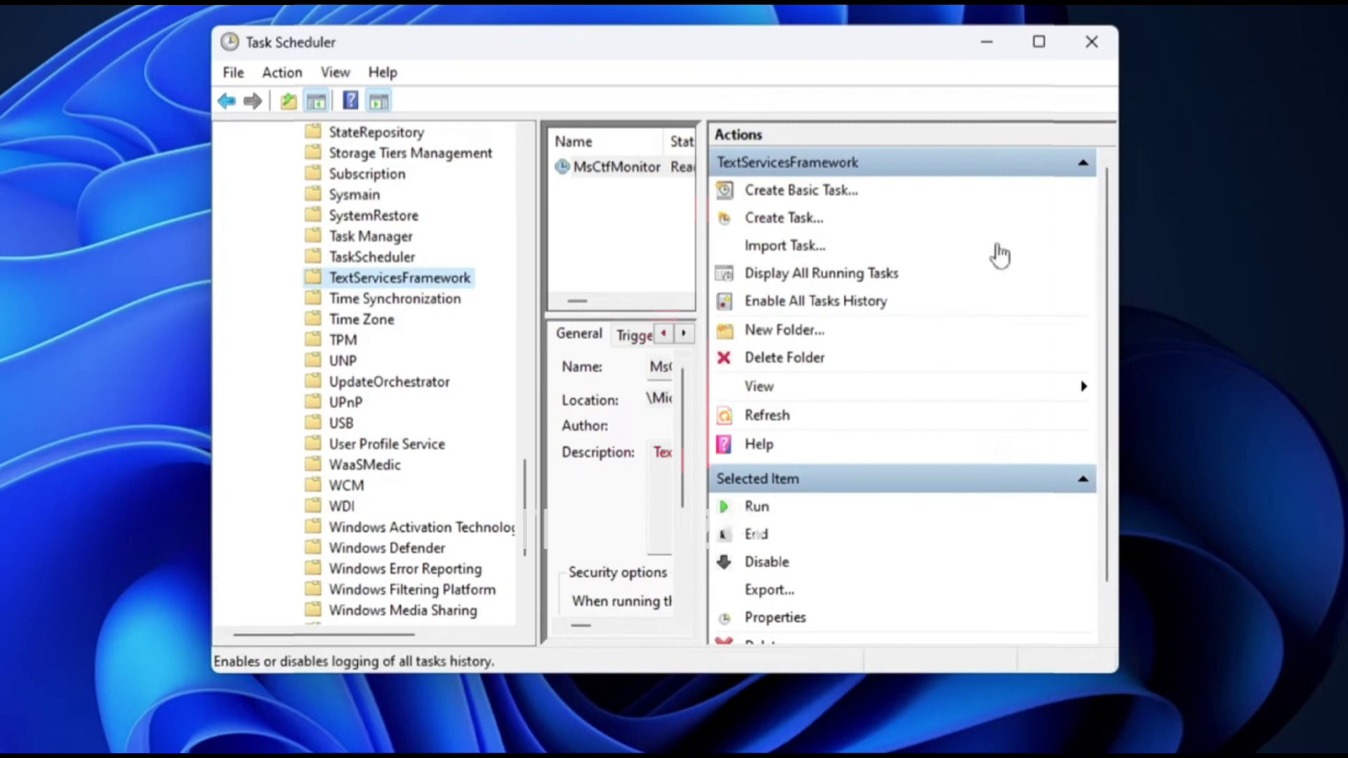
pyautogui.click(1092, 43)
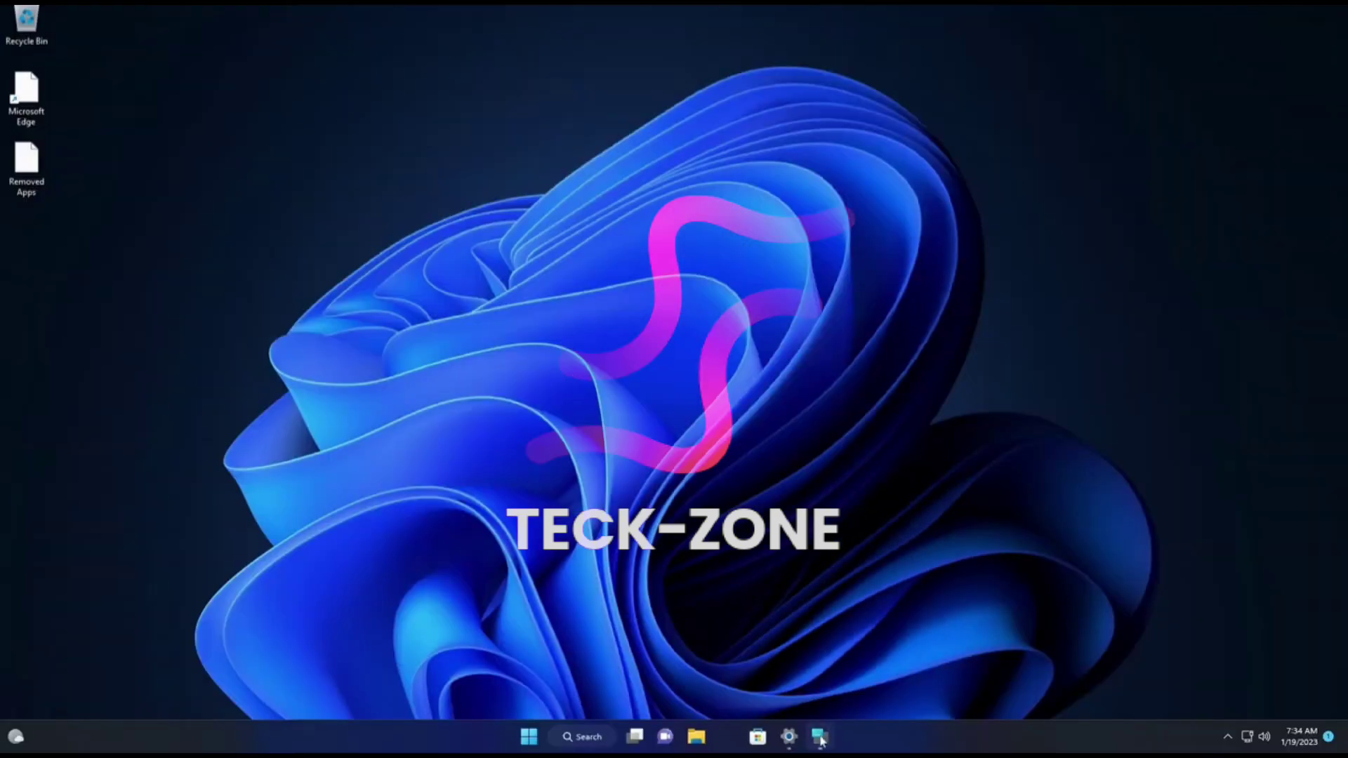
# - Restore the on-screen keyboard, move it higher on the desktop and use it to search Windows for "uodate"
pyautogui.click(820, 736)
pyautogui.moveTo(773, 426); pyautogui.dragTo(832, 98)
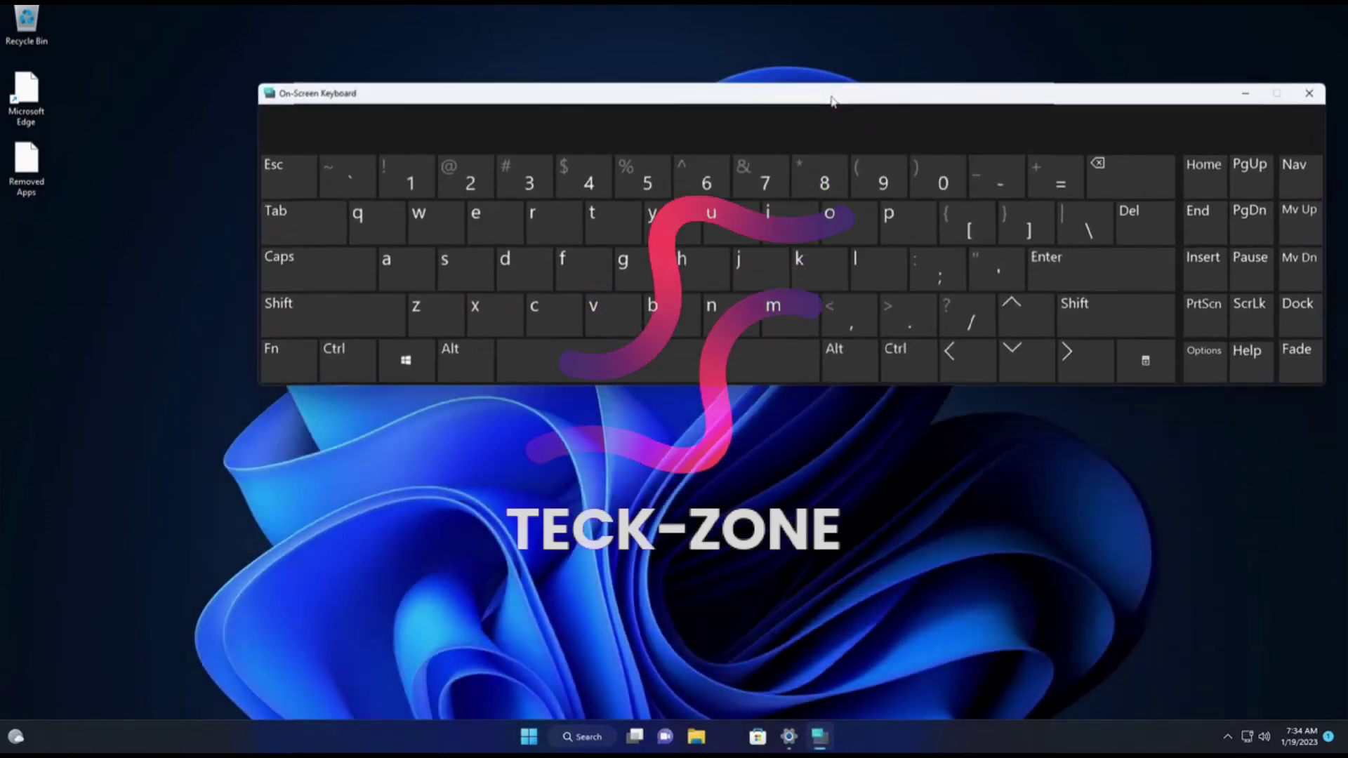
pyautogui.click(583, 737)
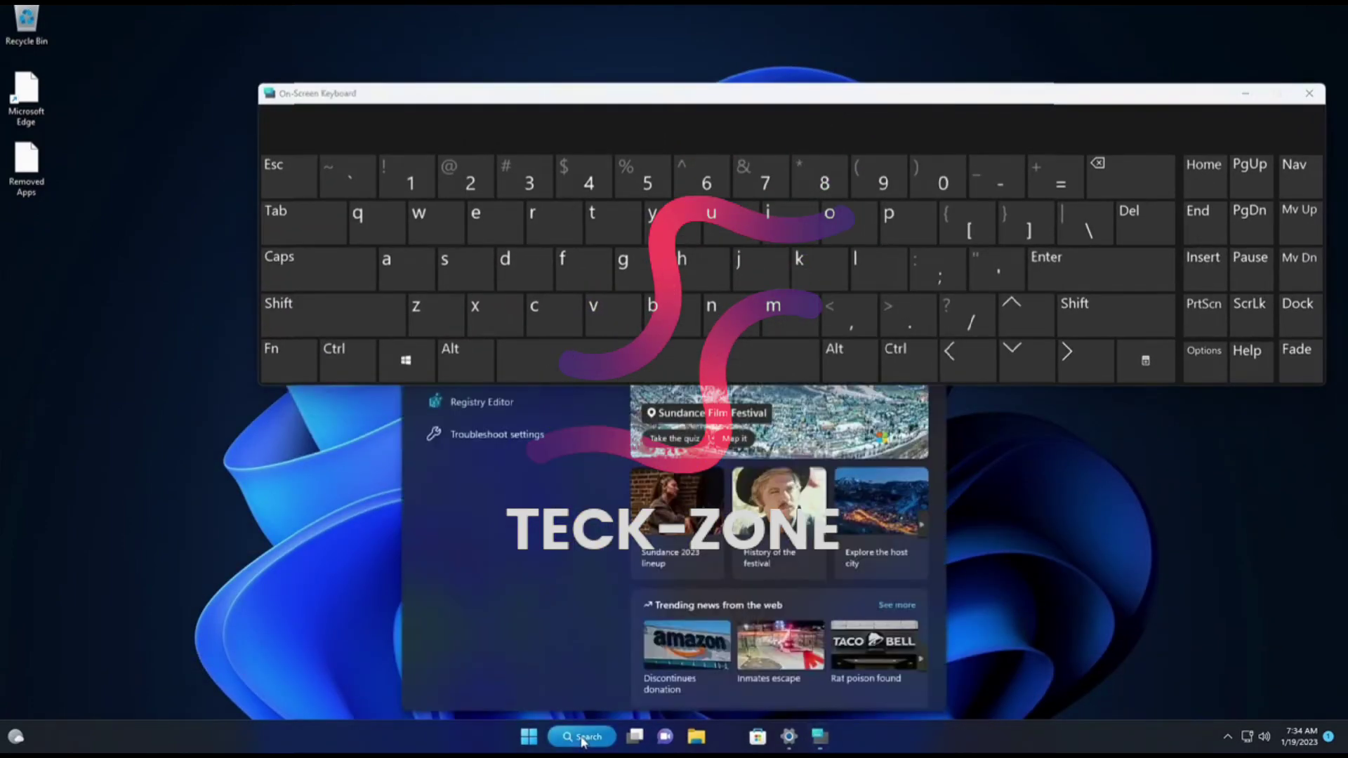
pyautogui.click(723, 225)
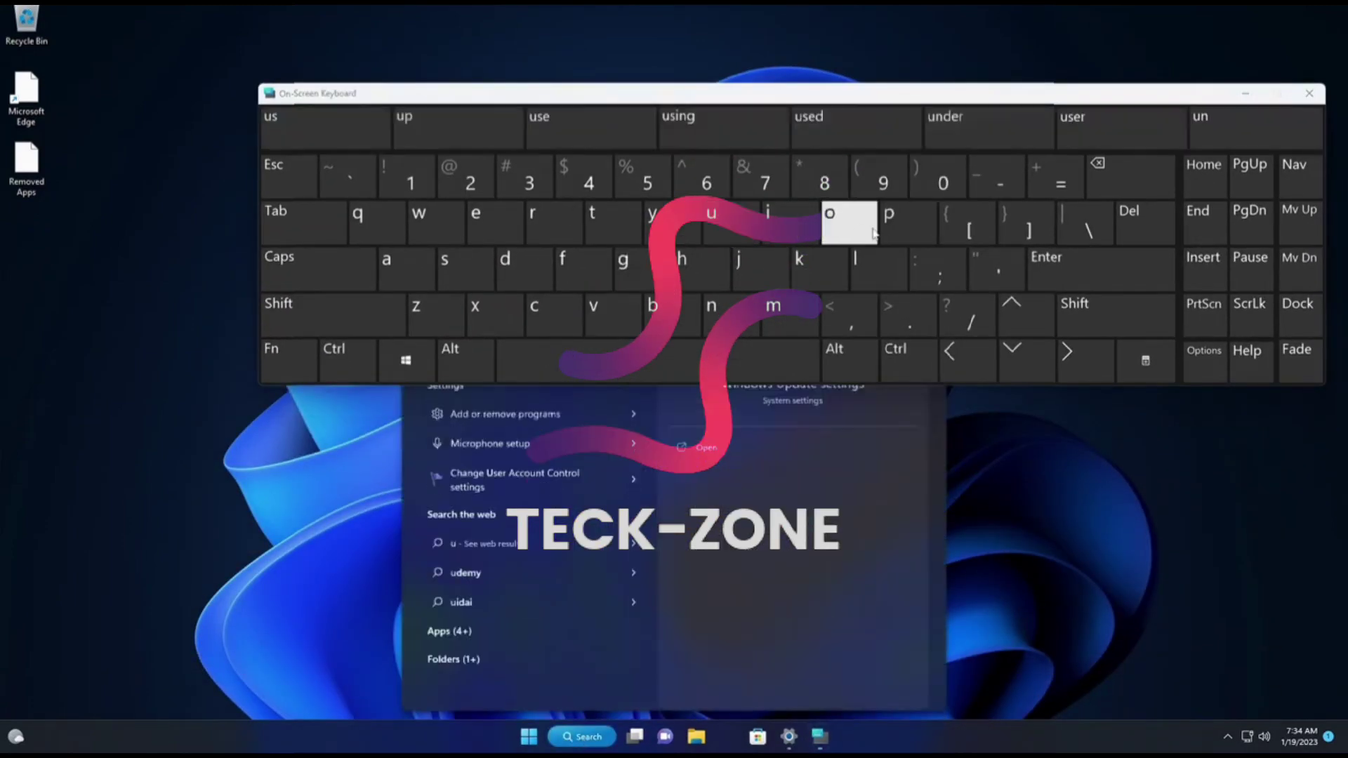
pyautogui.click(846, 224)
pyautogui.click(526, 271)
pyautogui.click(406, 271)
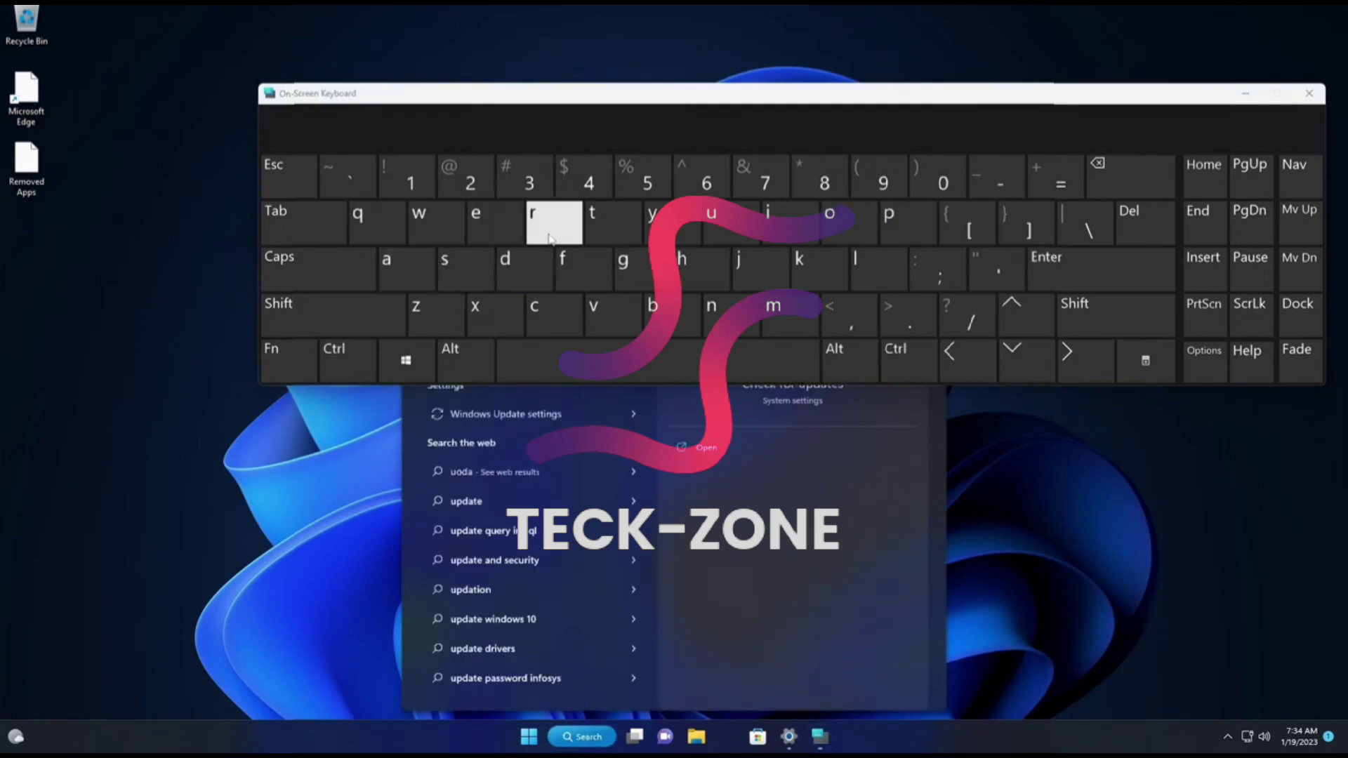
pyautogui.click(612, 223)
pyautogui.click(491, 224)
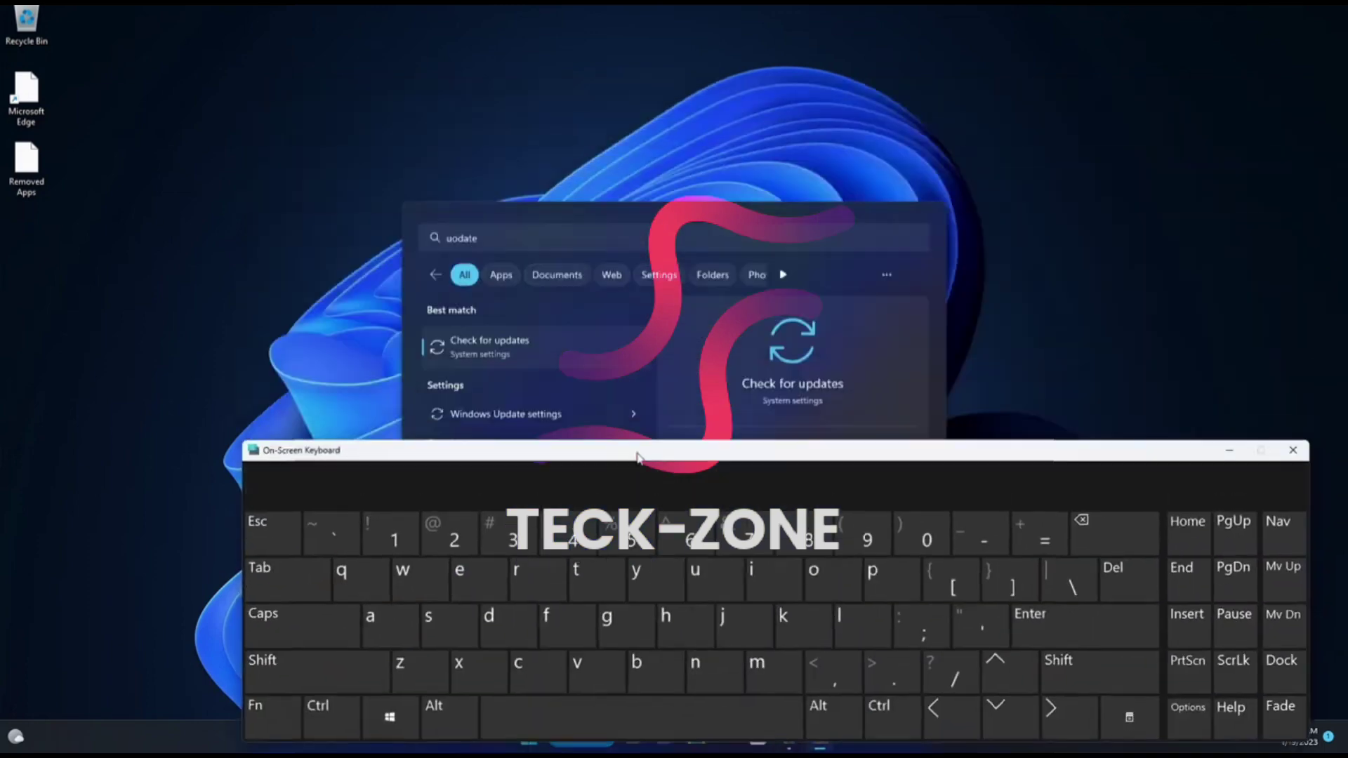
# - Open the Check for updates settings, minimise the on-screen keyboard to view the available updates, and close Settings
pyautogui.click(521, 347)
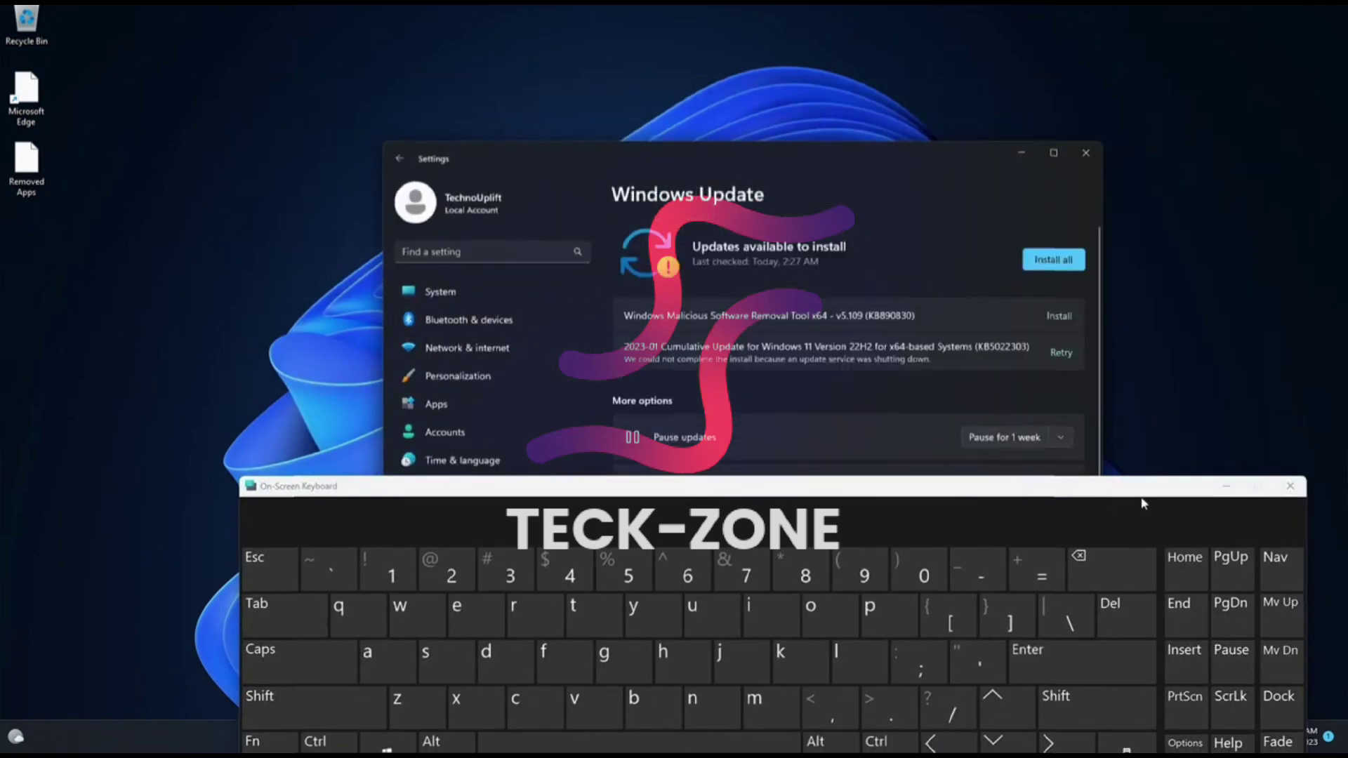
pyautogui.click(1227, 487)
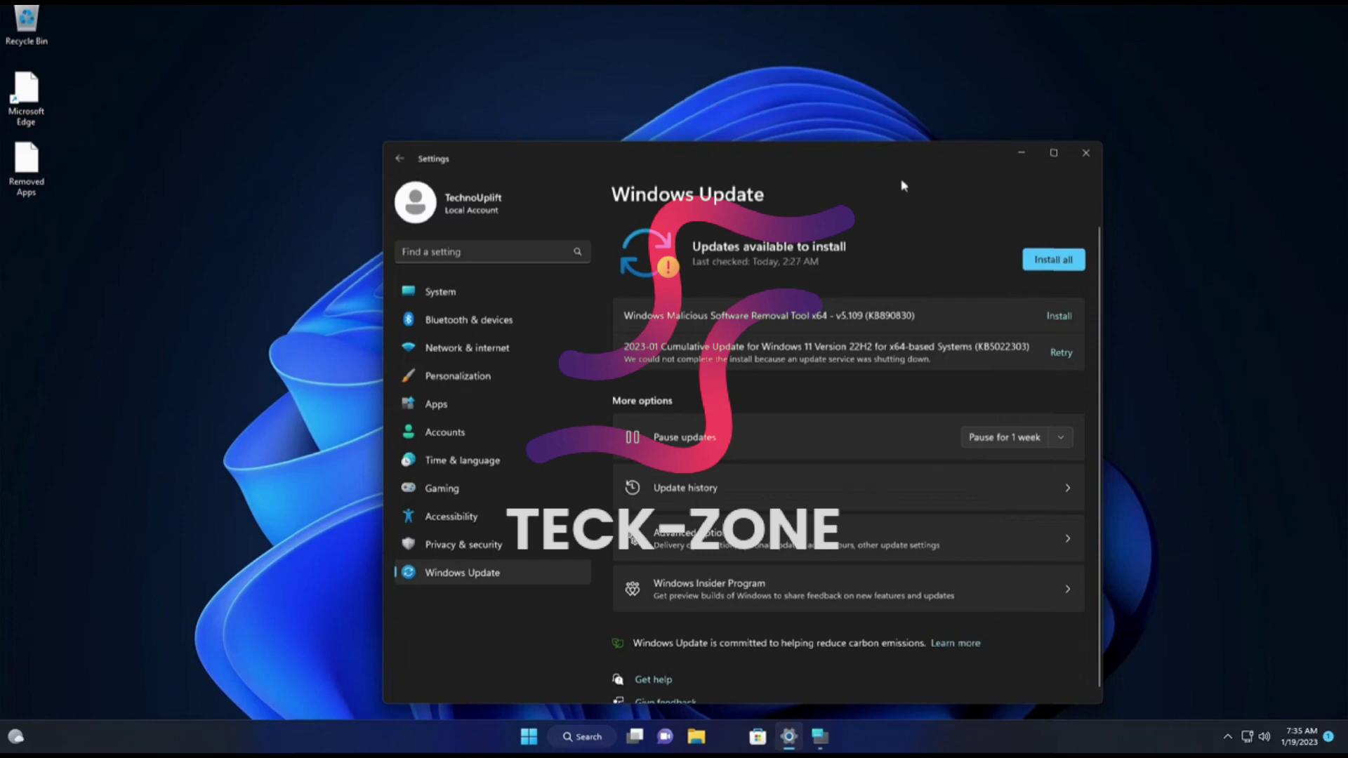
pyautogui.click(1087, 154)
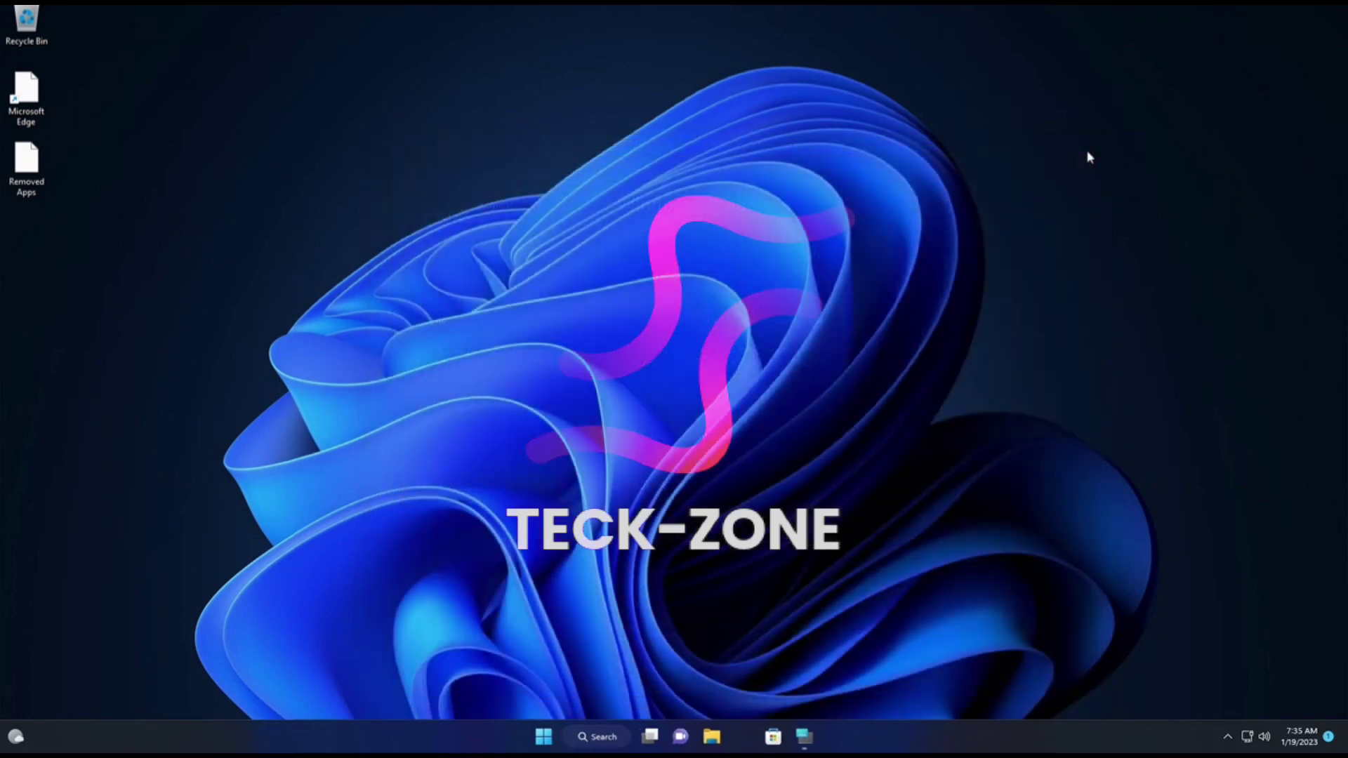